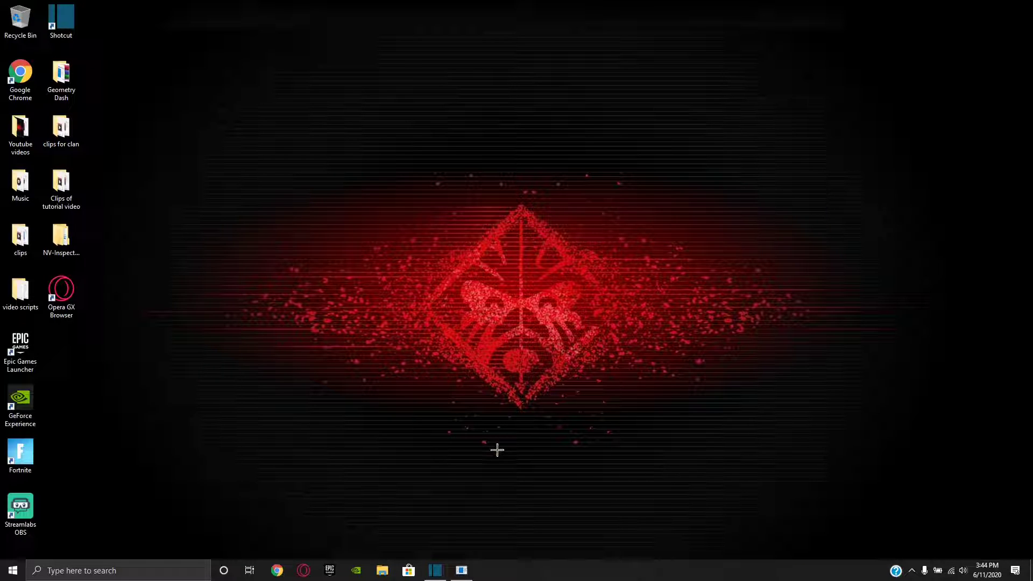
# Switch to Google Chrome, open the Pixlr X photo editor and bring up the new image settings.
pyautogui.click(277, 571)
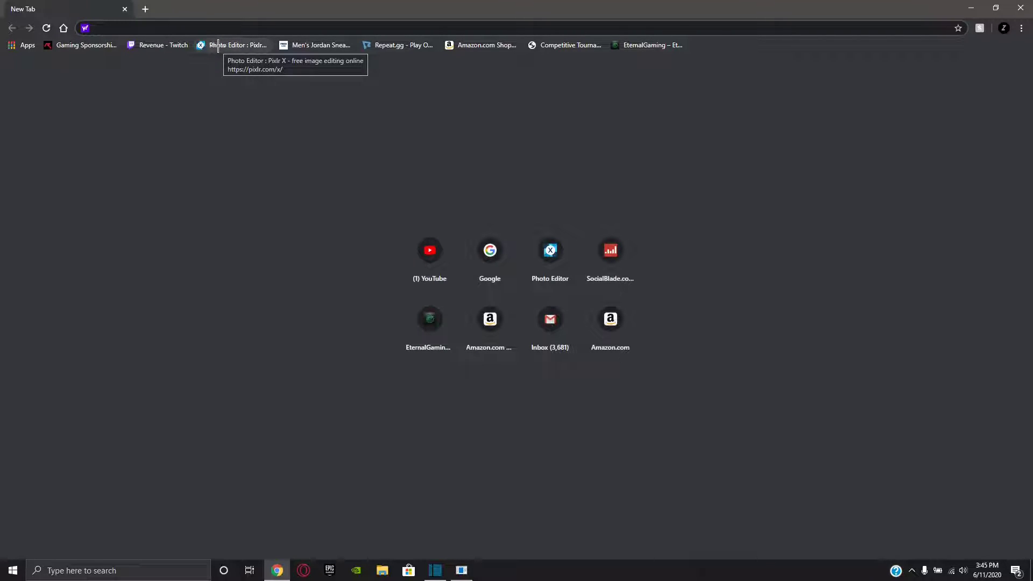
pyautogui.click(218, 45)
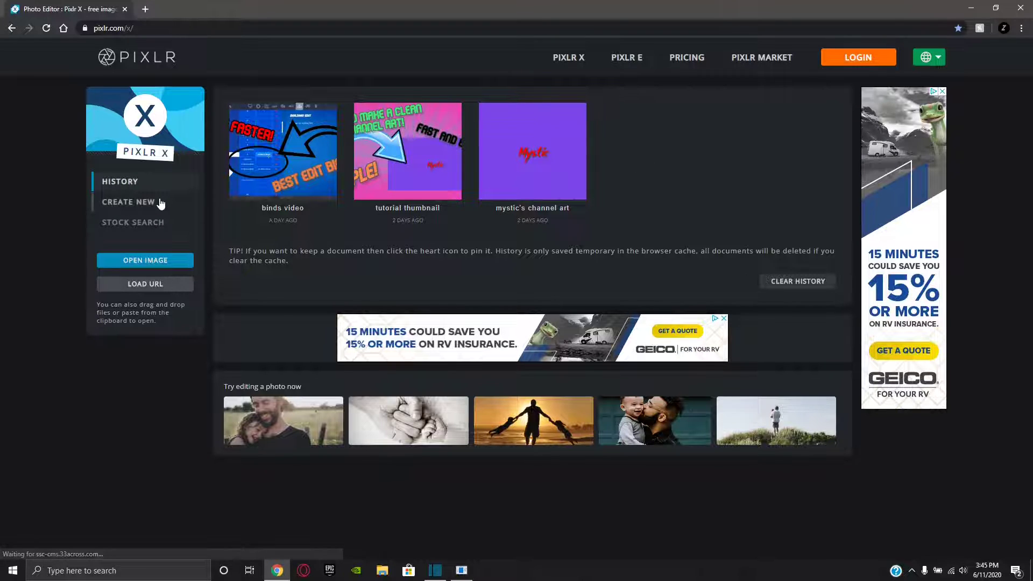
pyautogui.click(180, 202)
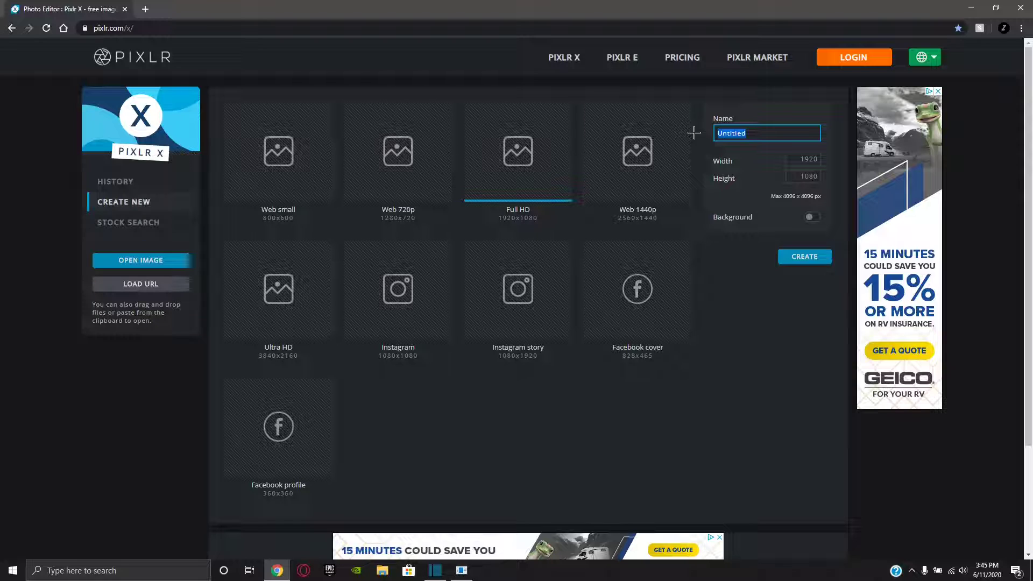
# Create a Full HD 1920 x 1080 canvas named "fortnite thumbnail t&t" with the background turned off.
pyautogui.write('tpi')
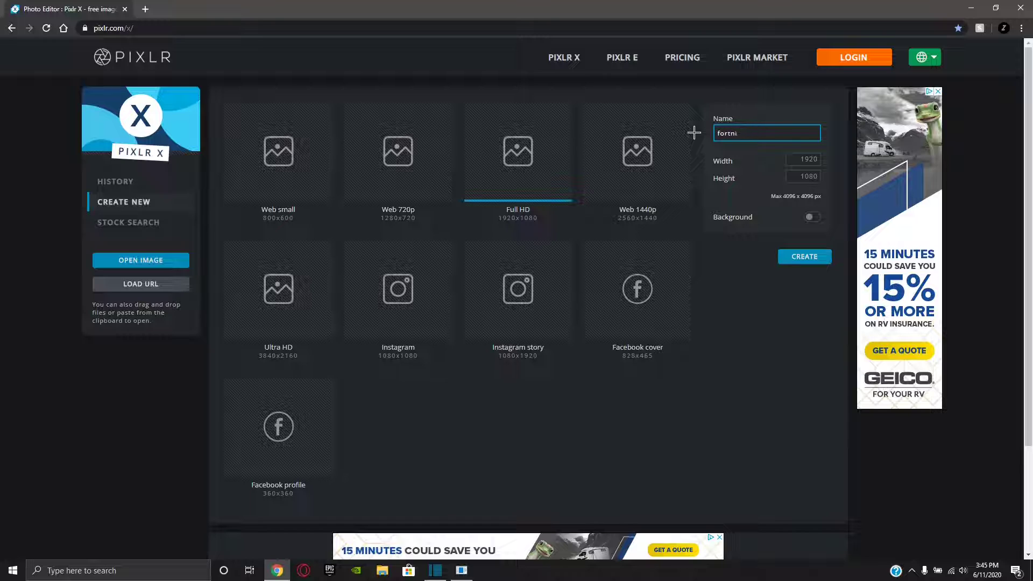
pyautogui.write('te thumbnail t&t')
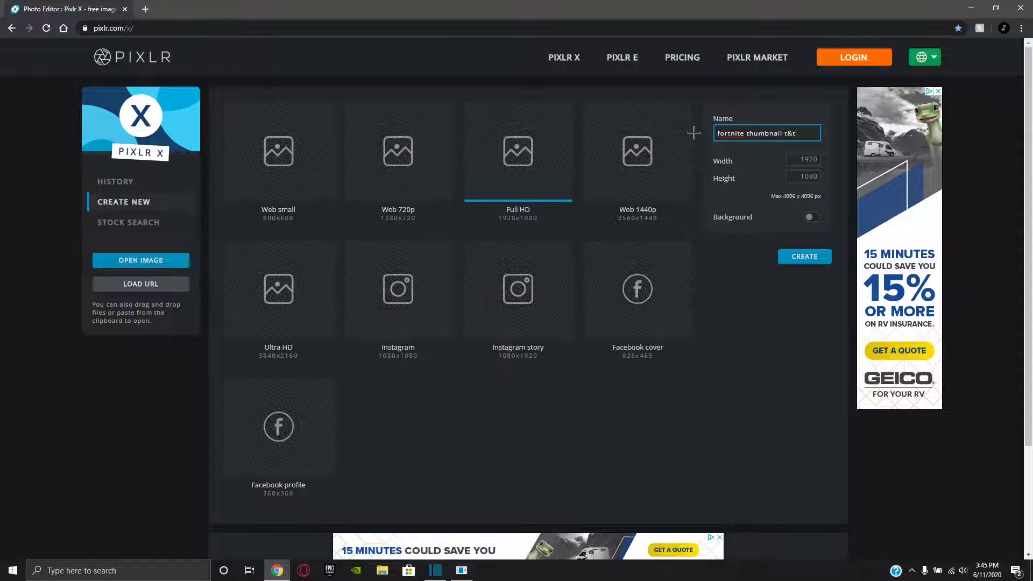
pyautogui.click(813, 218)
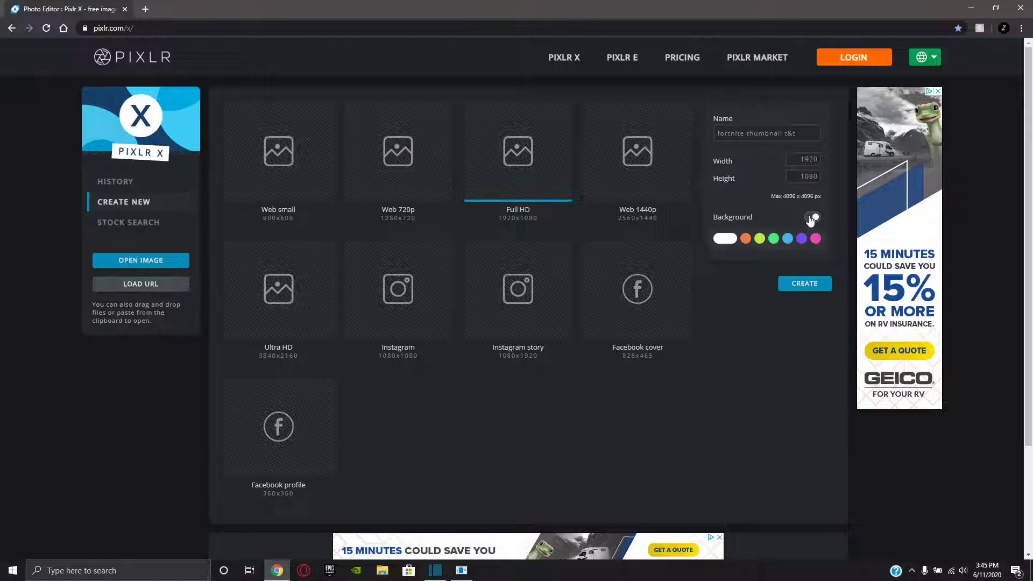
pyautogui.click(810, 219)
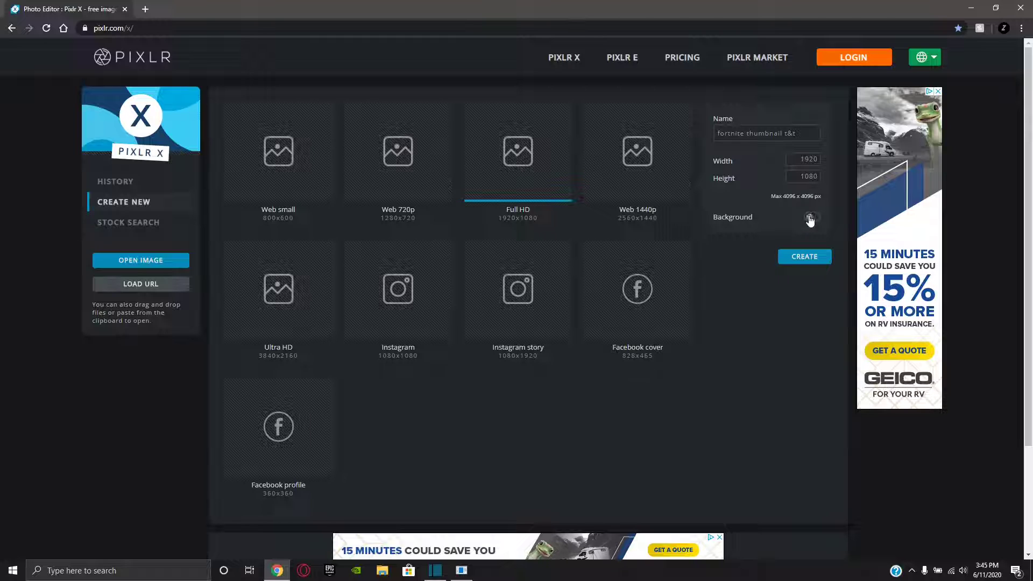
pyautogui.click(812, 159)
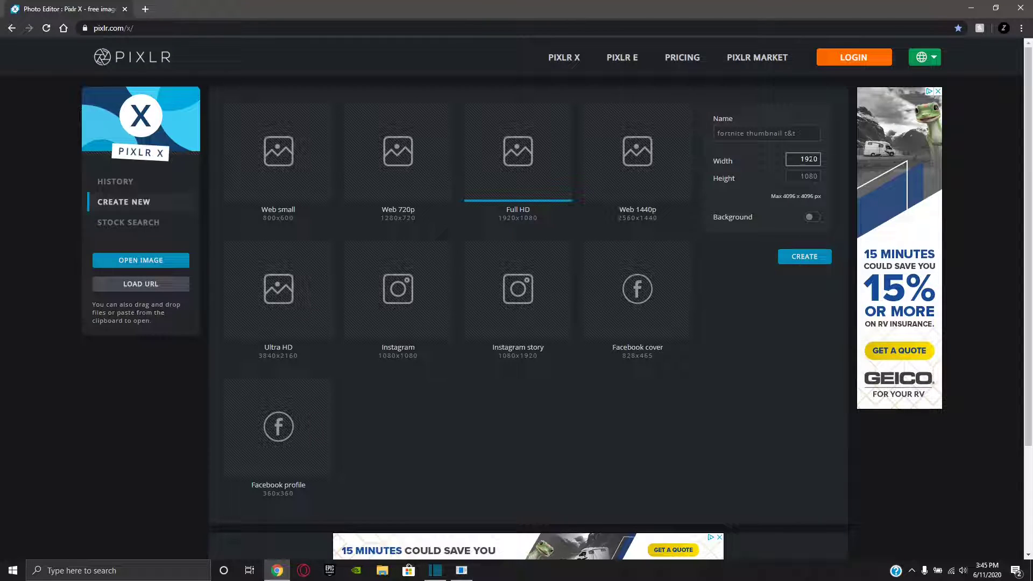
pyautogui.click(805, 256)
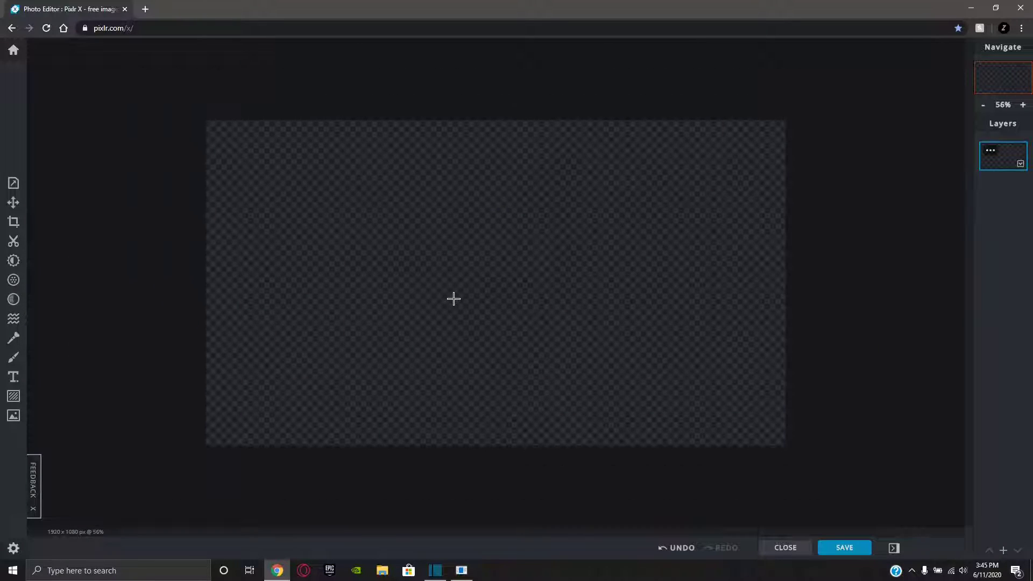
pyautogui.scroll(-3, 455, 295)
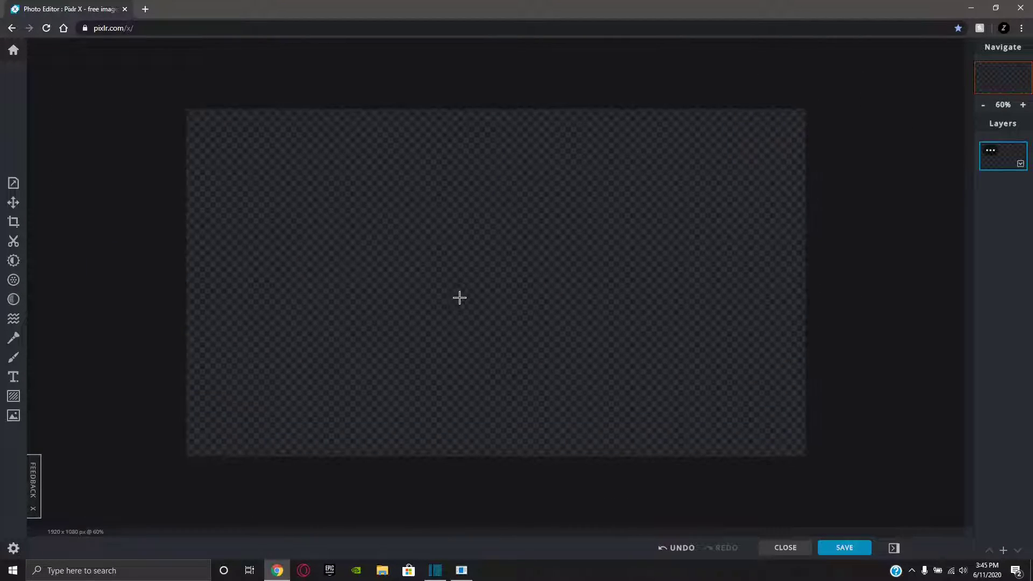
# Open Google in a new browser tab and search its images for "transparent fortnite characters".
pyautogui.click(145, 8)
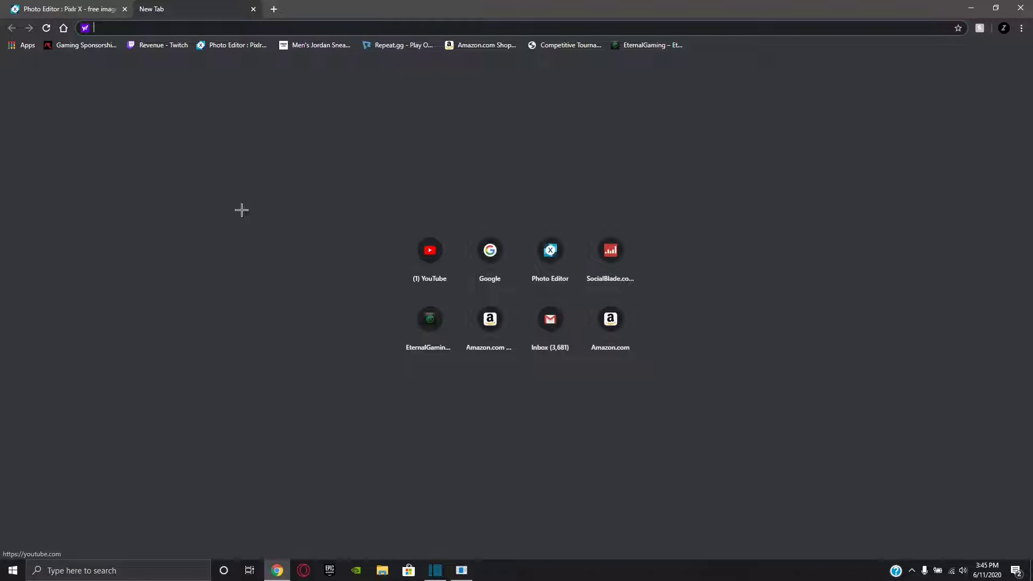
pyautogui.click(31, 6)
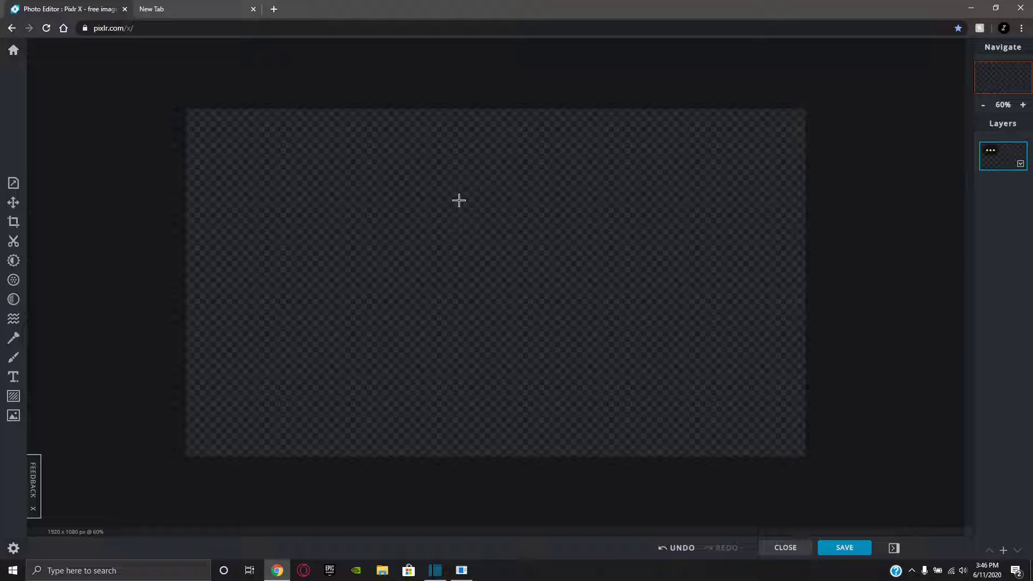
pyautogui.click(238, 3)
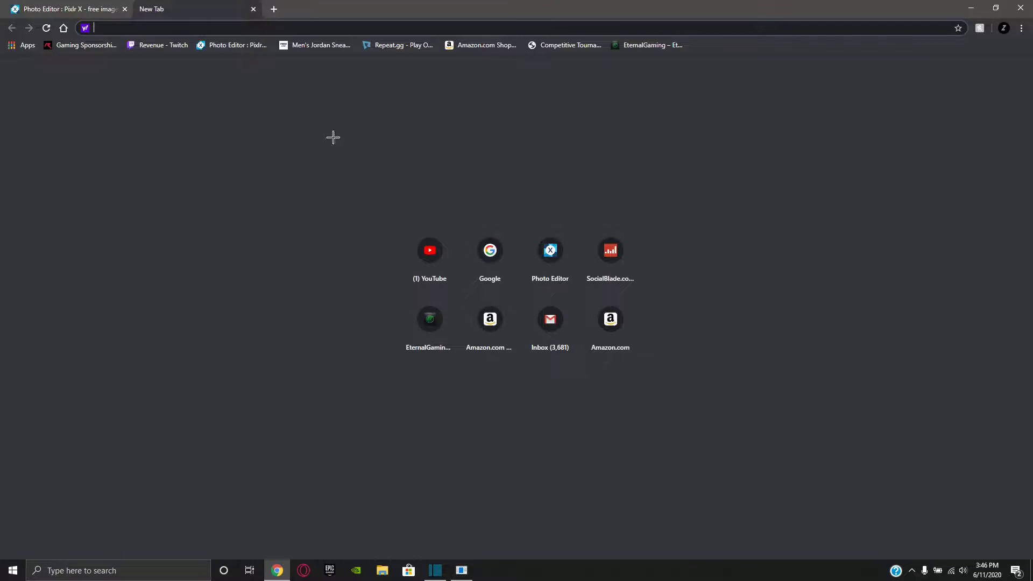
pyautogui.click(493, 272)
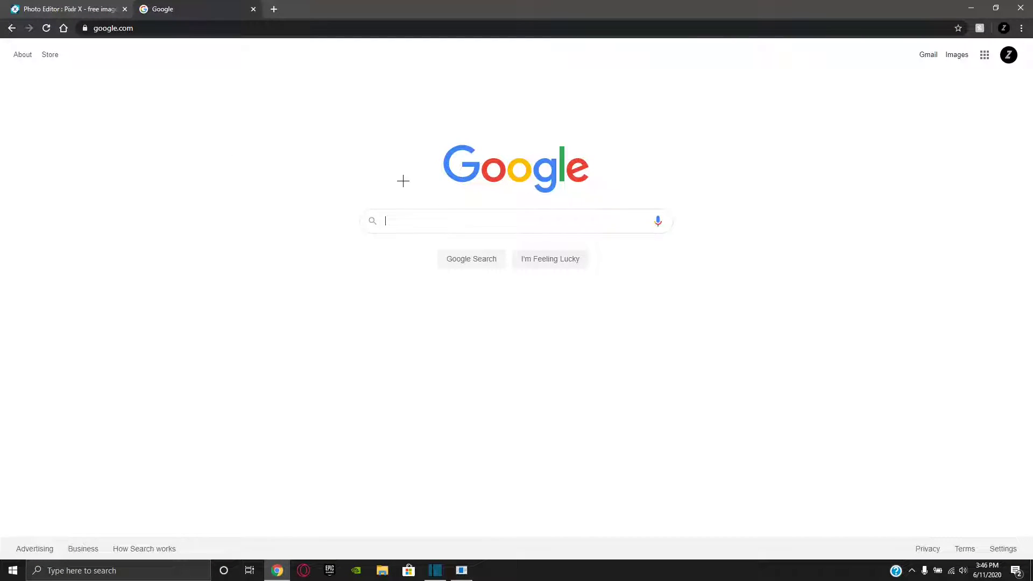
pyautogui.write('transpae')
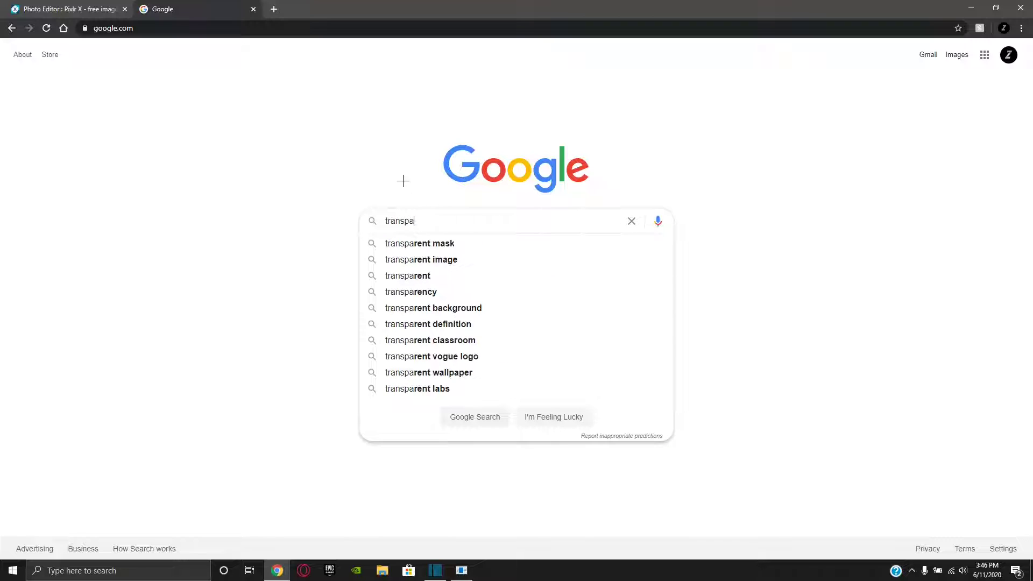
pyautogui.press('BackSpace')
pyautogui.press('BackSpace')
pyautogui.press('BackSpace')
pyautogui.press('BackSpace')
pyautogui.press('BackSpace')
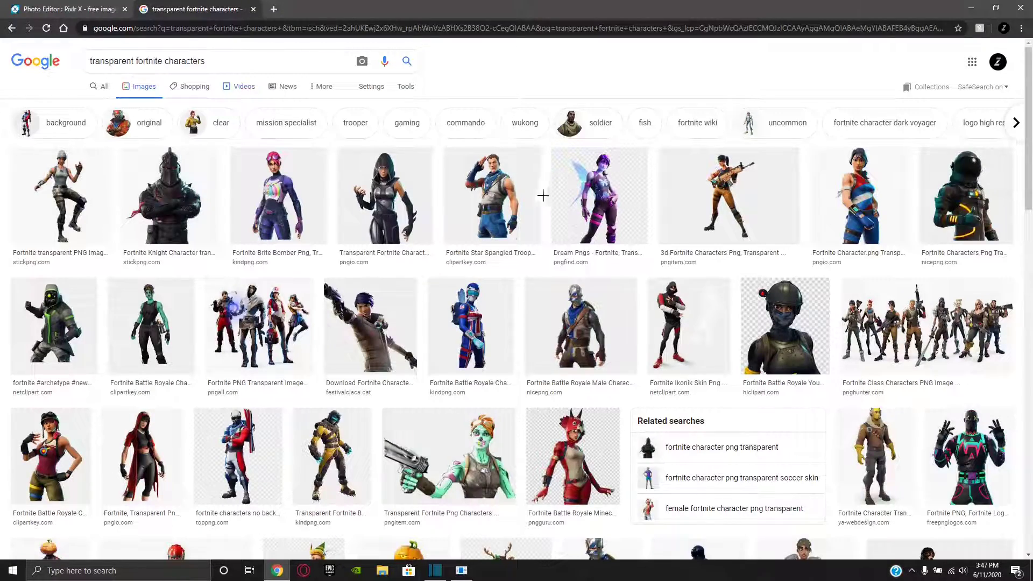
# Find the glowing blue Fortnite character from Pngimg.com and save it in Downloads as a PNG named "scary person skin trans".
pyautogui.scroll(-5, 512, 241)
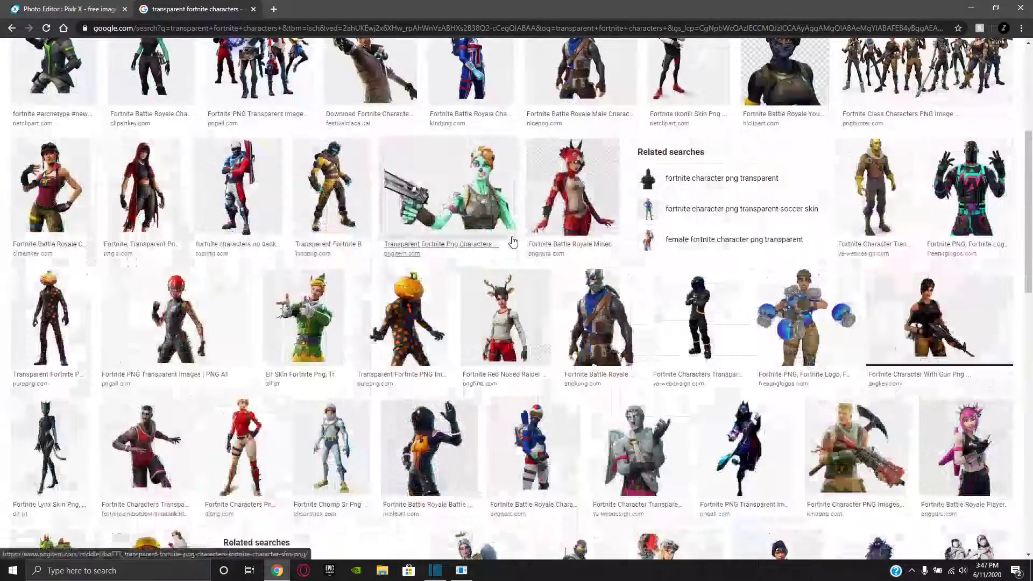
pyautogui.scroll(-10, 512, 241)
pyautogui.click(221, 165)
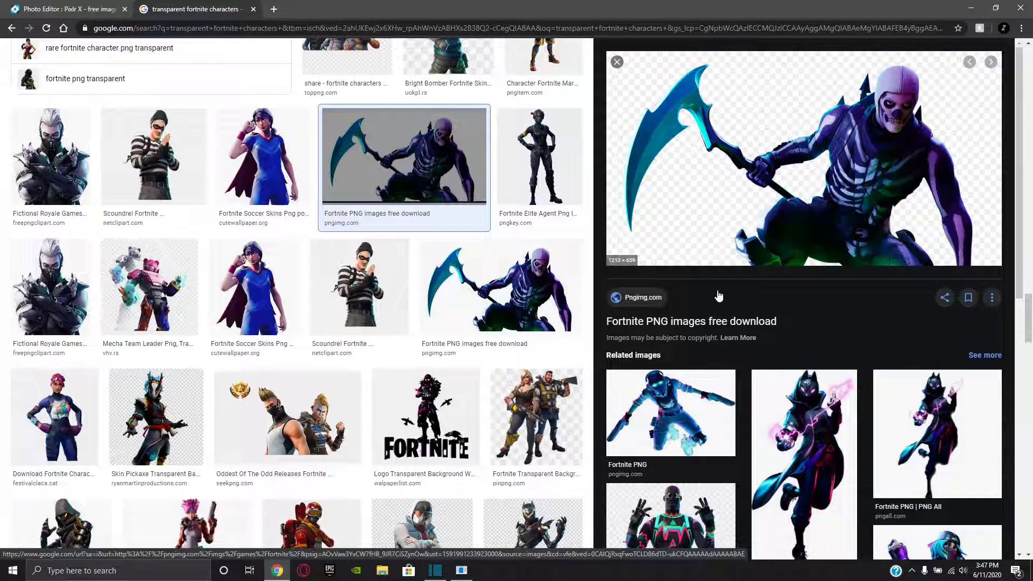
pyautogui.click(678, 404)
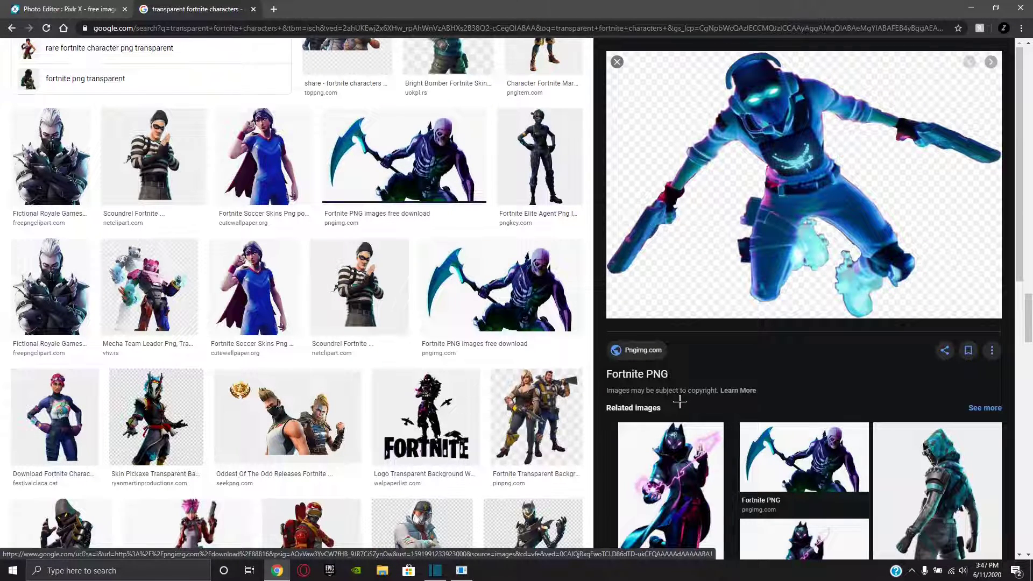
pyautogui.rightClick(727, 231)
pyautogui.click(783, 341)
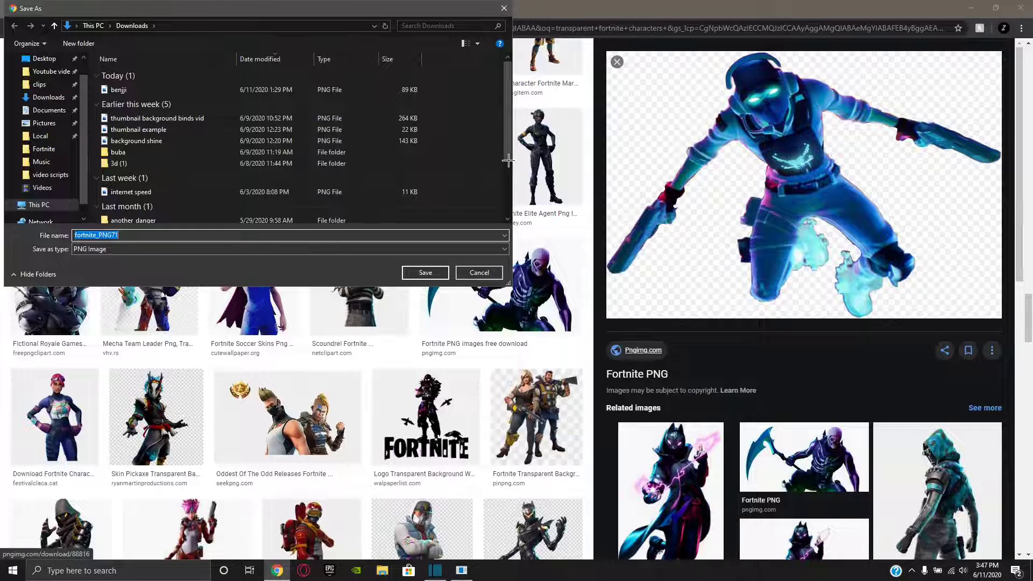
pyautogui.write('scary person skin trans')
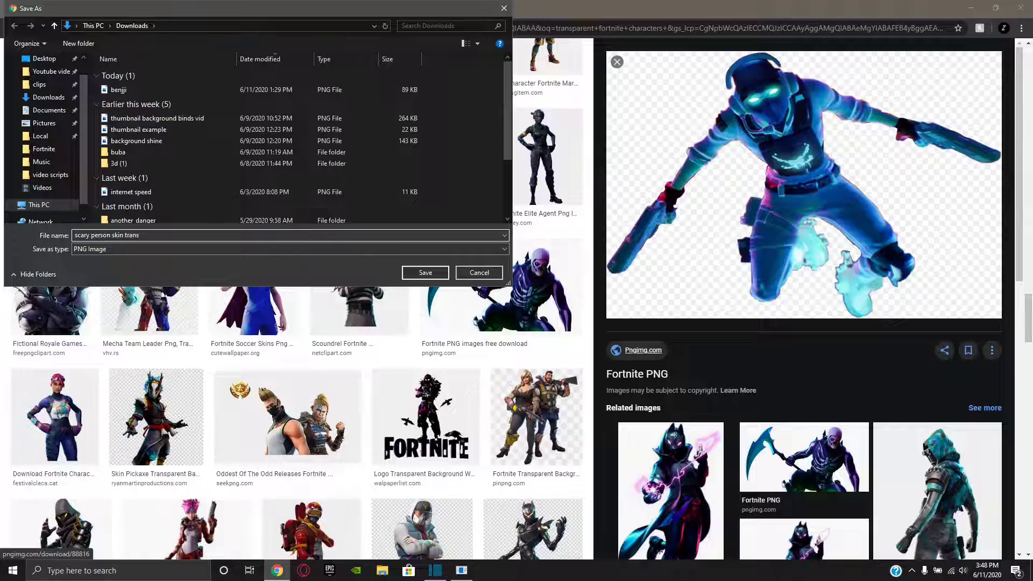
pyautogui.click(403, 275)
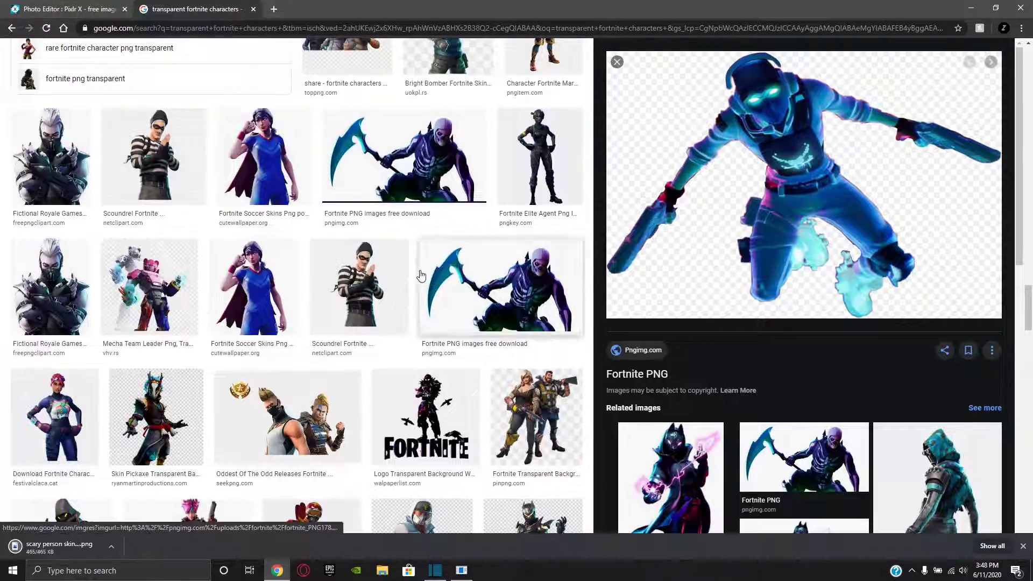
# Search Google Images for "fortnite background" and dismiss the browser's download bar.
pyautogui.scroll(-5, 83, 148)
pyautogui.scroll(10, 84, 148)
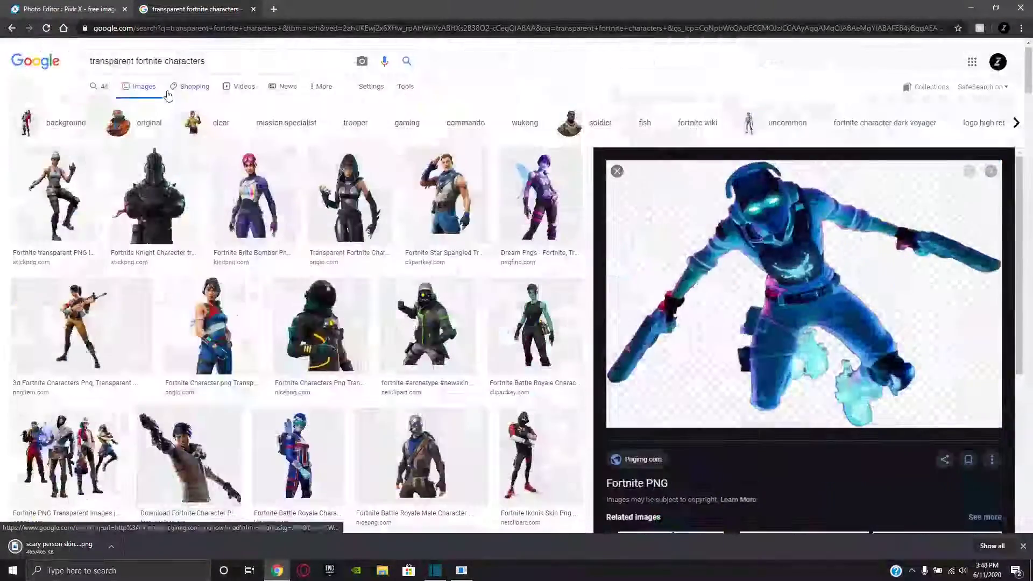
pyautogui.moveTo(208, 61); pyautogui.dragTo(75, 73)
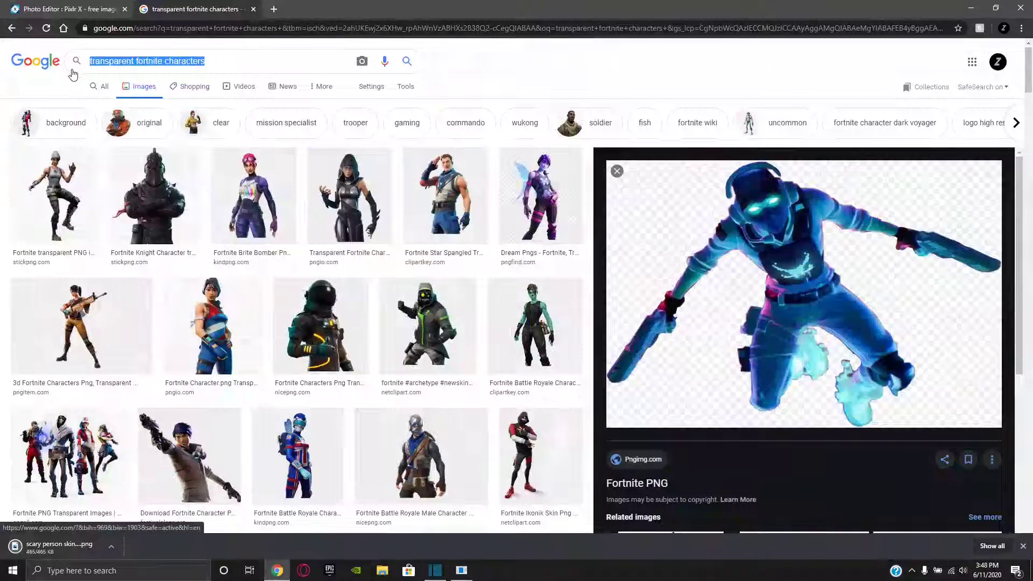
pyautogui.write('fortnite ba')
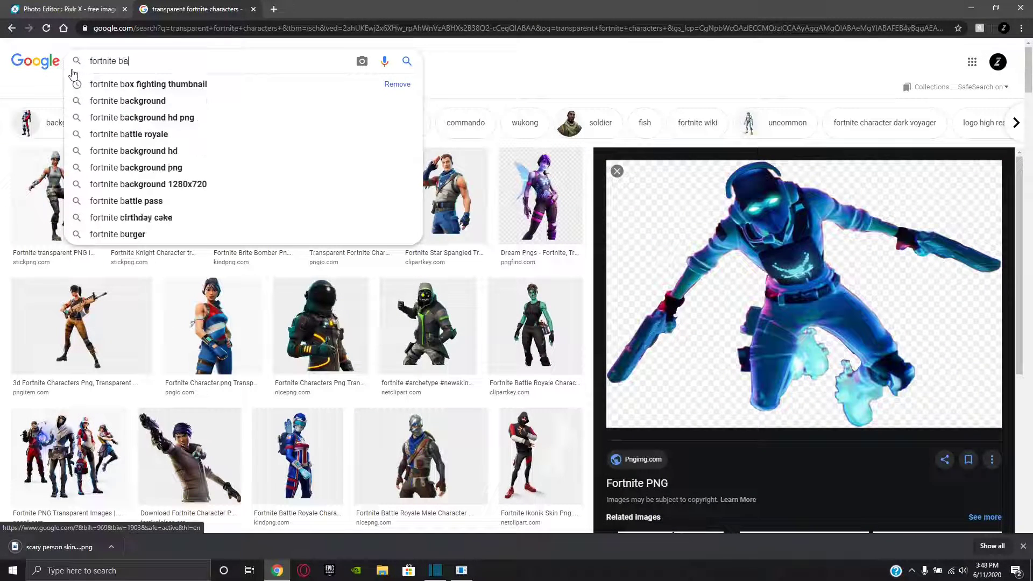
pyautogui.write('ckground')
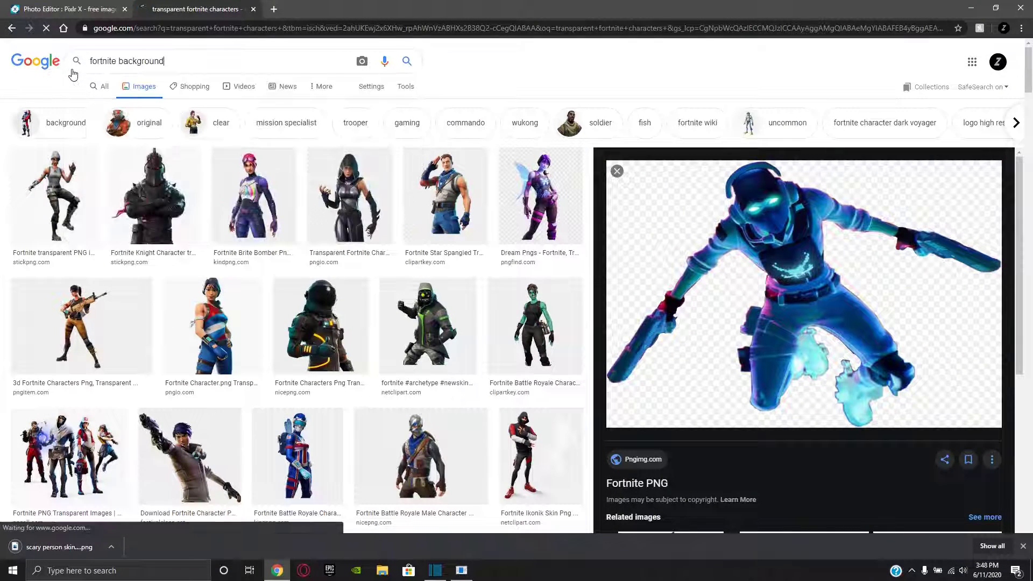
pyautogui.press('Return')
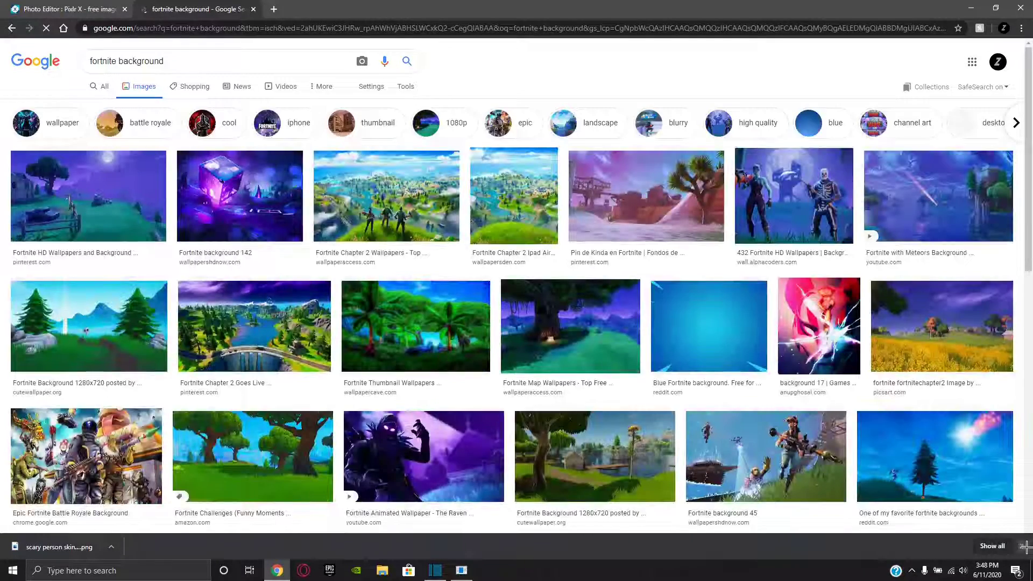
pyautogui.click(1022, 546)
# Save the purple glowing cube background in Downloads as a JPEG named "frotnite dark background".
pyautogui.click(237, 196)
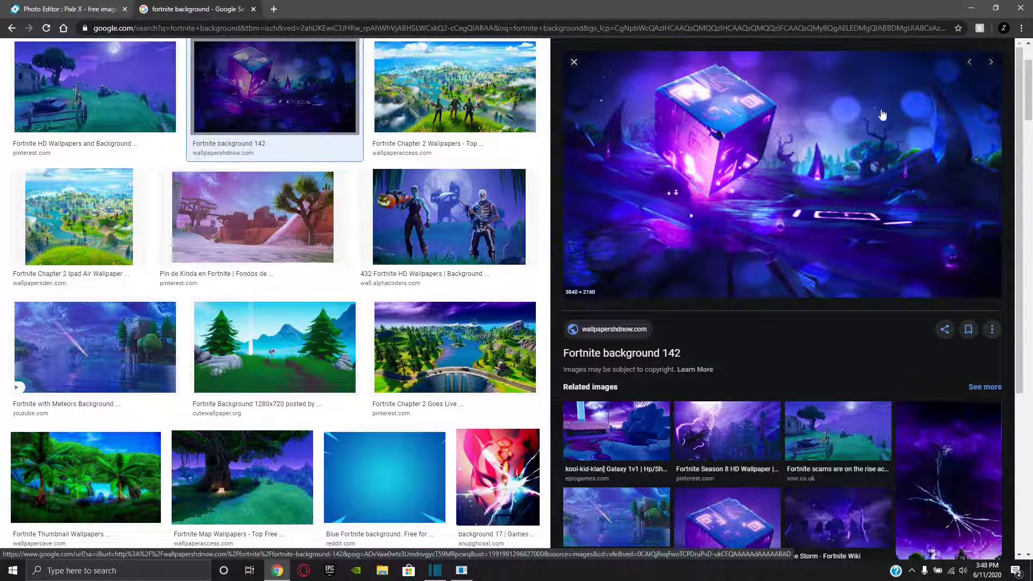
pyautogui.rightClick(750, 214)
pyautogui.click(831, 330)
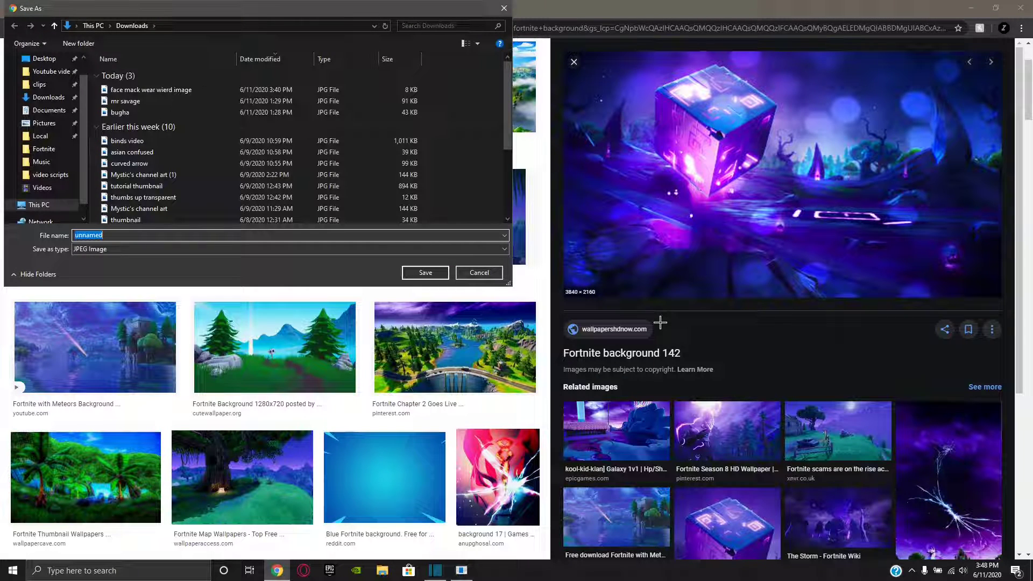
pyautogui.write('frotnite')
pyautogui.press('BackSpace')
pyautogui.write('teb')
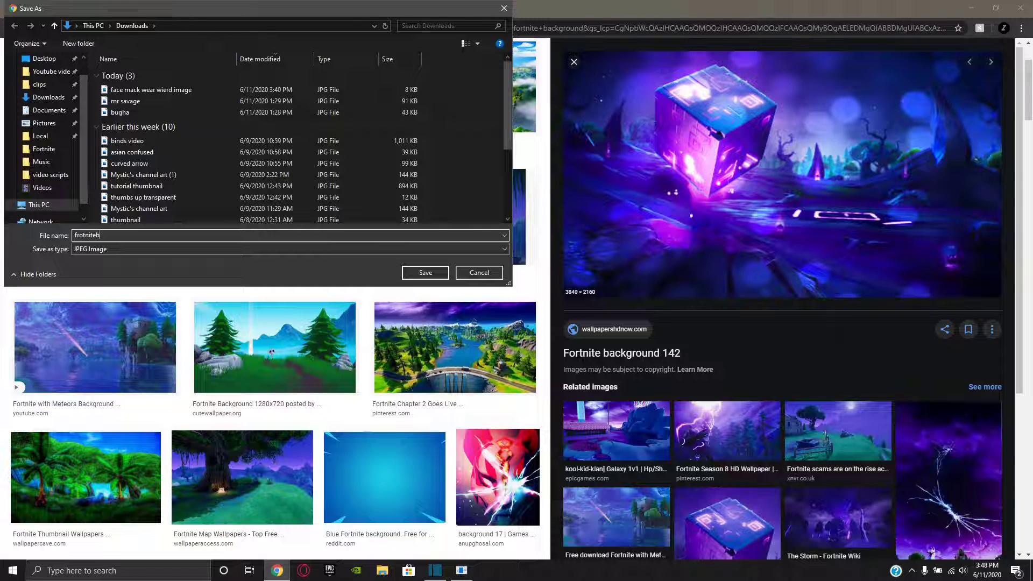
pyautogui.press('BackSpace')
pyautogui.write('dark back')
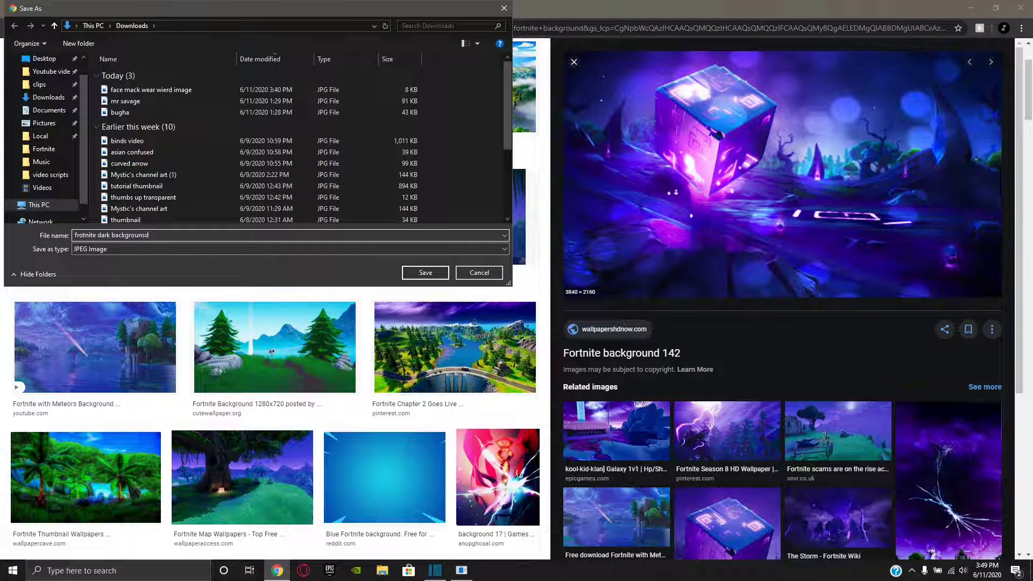
pyautogui.write('groun')
pyautogui.click(437, 269)
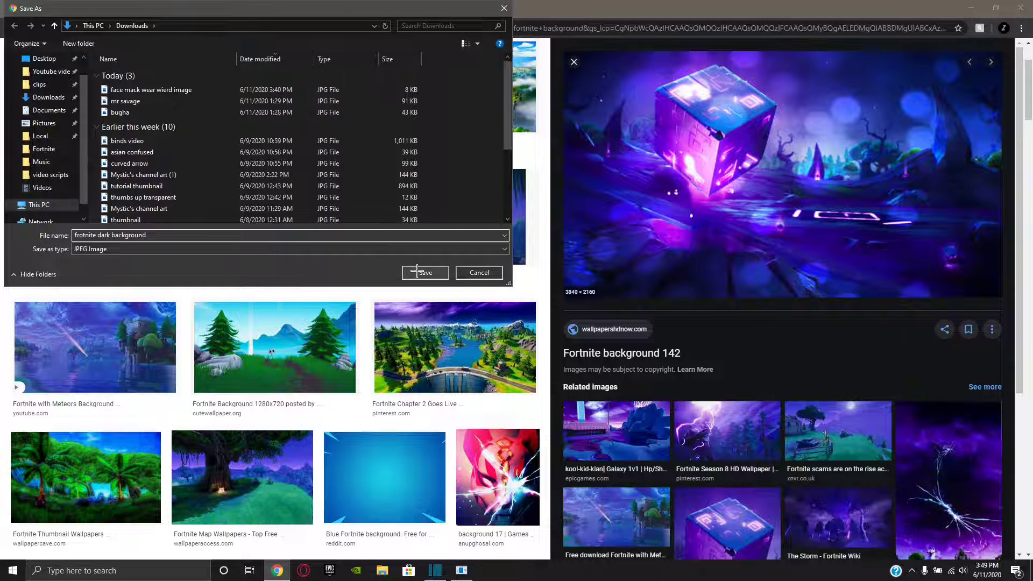
pyautogui.click(1022, 546)
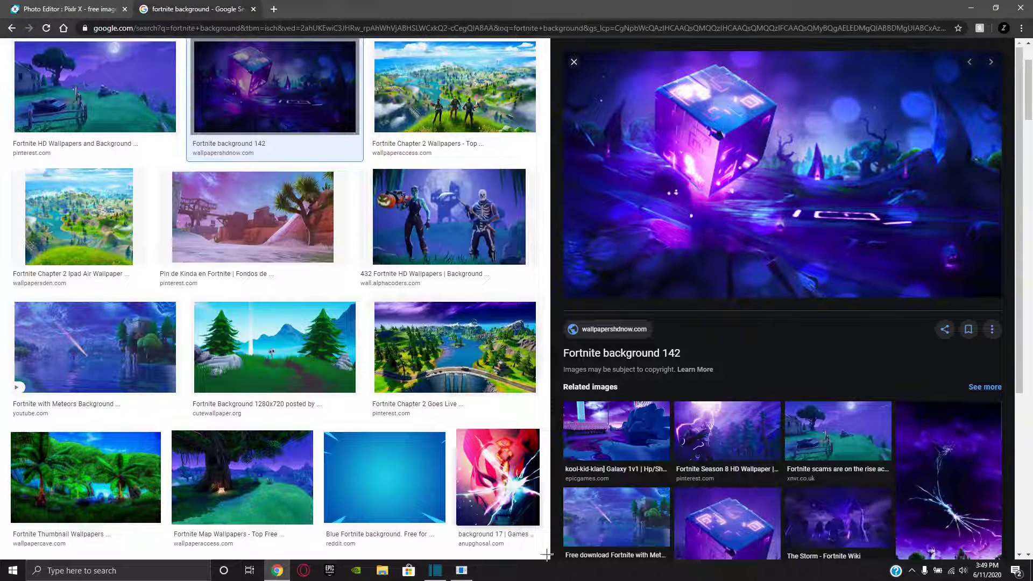
# Switch back to Pixlr X and add the "frotnite dark background" image from Downloads as a new layer.
pyautogui.click(116, 9)
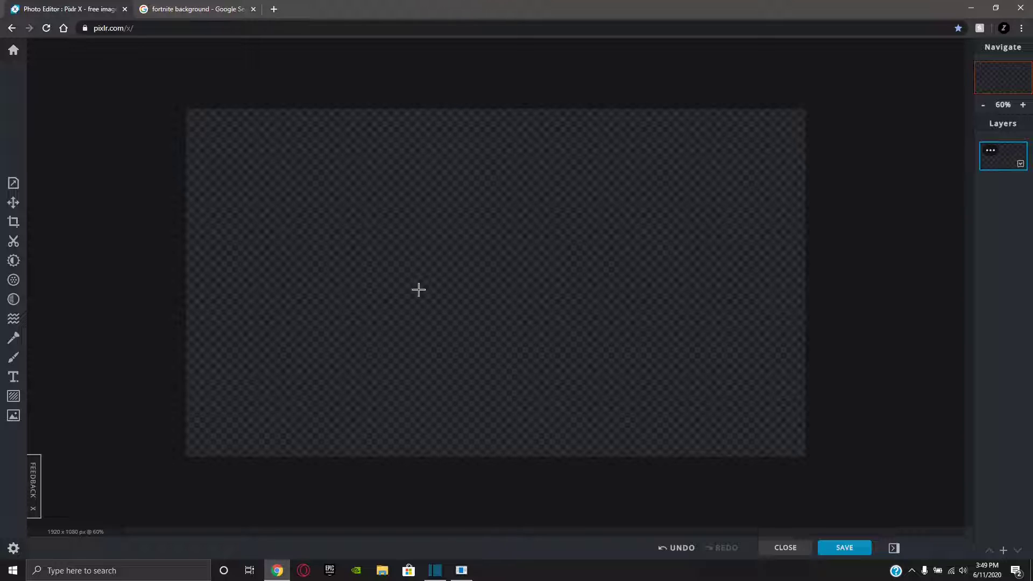
pyautogui.click(1004, 551)
pyautogui.click(518, 318)
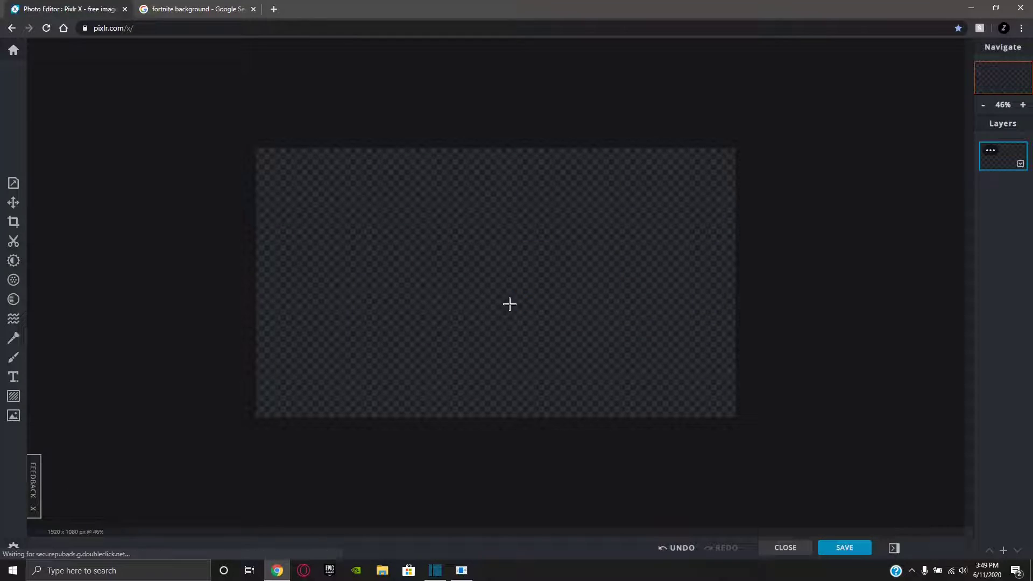
pyautogui.click(164, 91)
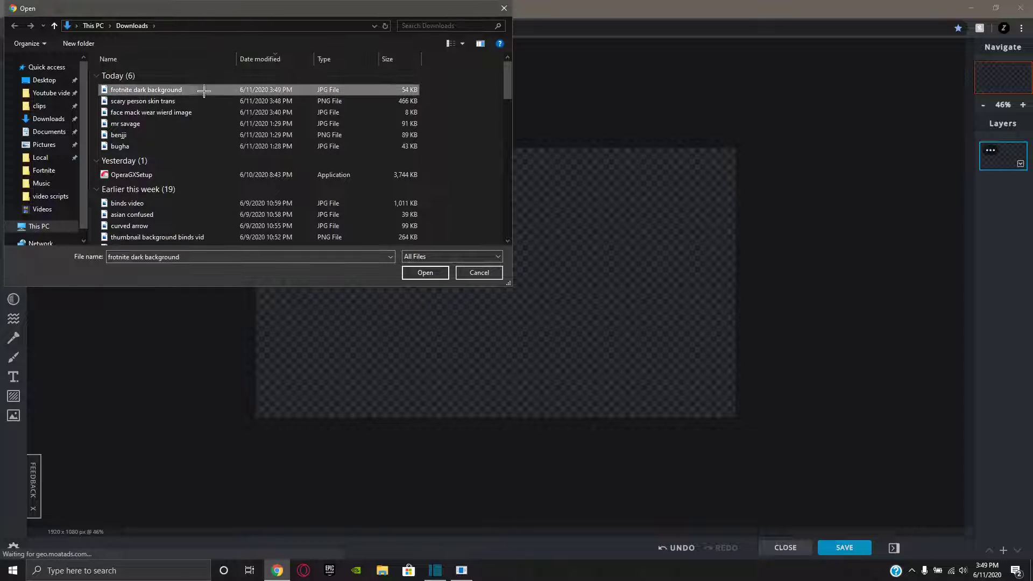
pyautogui.click(425, 272)
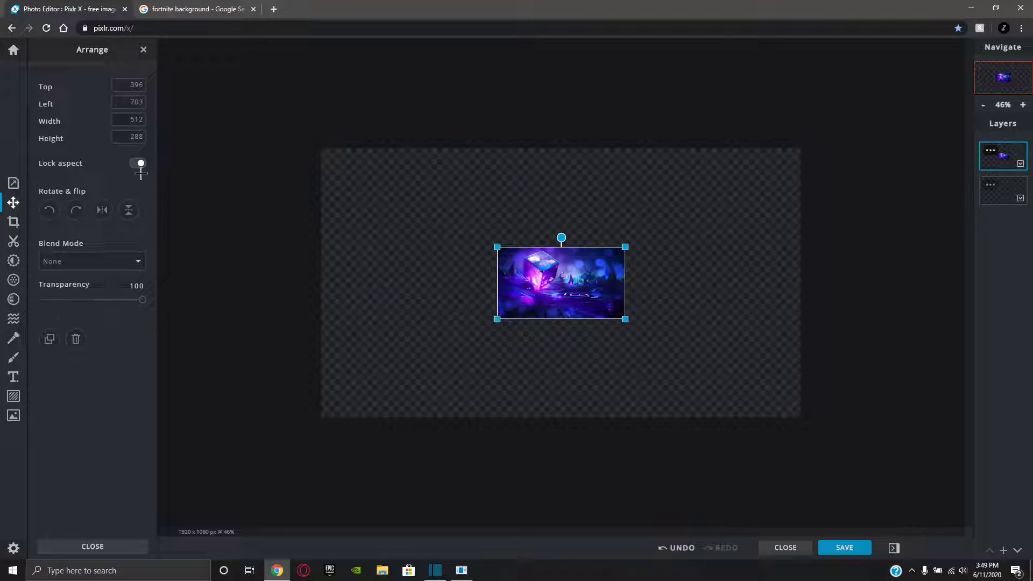
# Set the background image's width to 1920 with locked aspect and move it to cover the whole canvas.
pyautogui.click(129, 119)
pyautogui.write('1920')
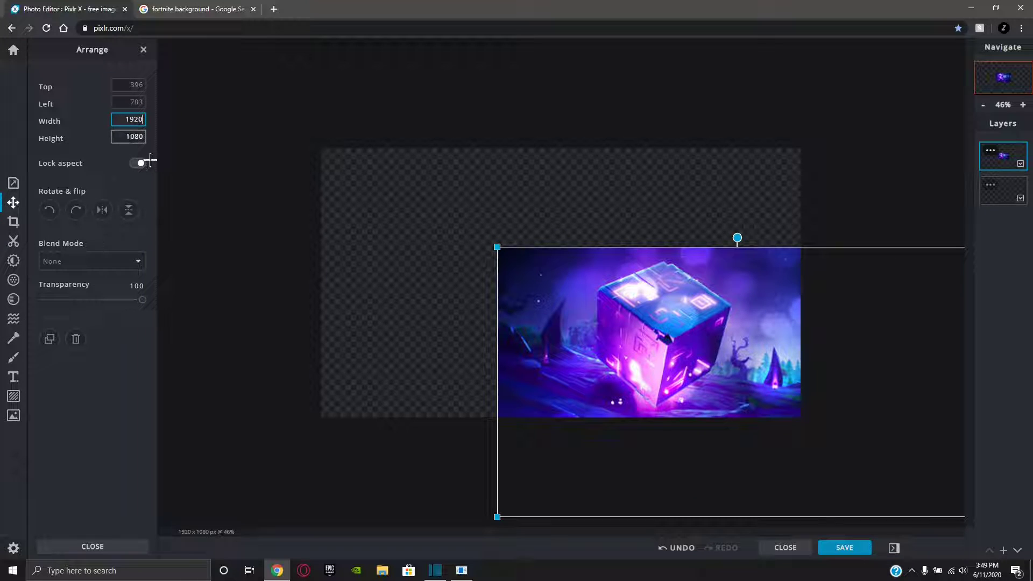
pyautogui.moveTo(728, 339); pyautogui.dragTo(551, 239)
pyautogui.click(820, 299)
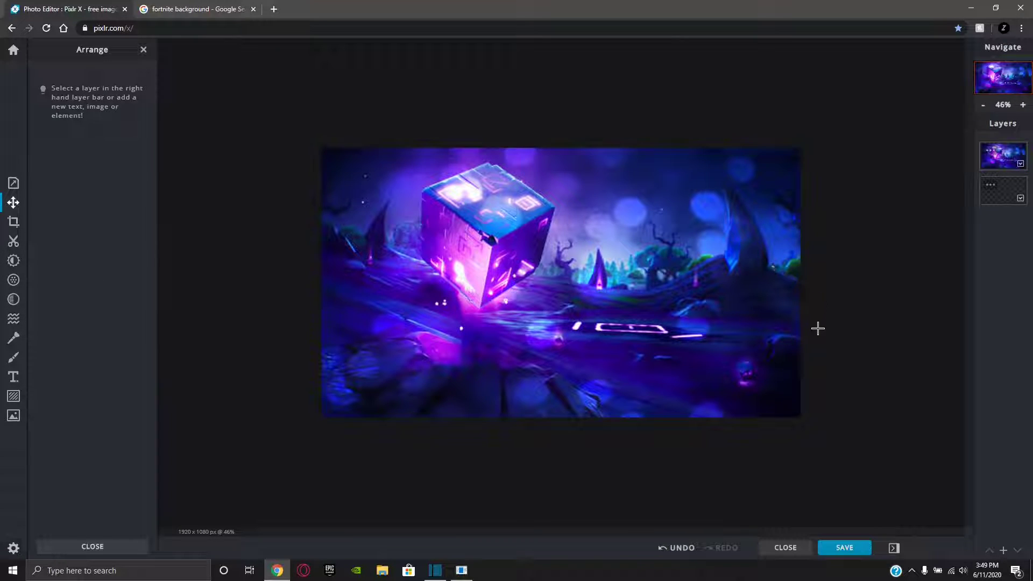
# Preview a blur of 200 on the background image, and discard it without applying.
pyautogui.click(528, 228)
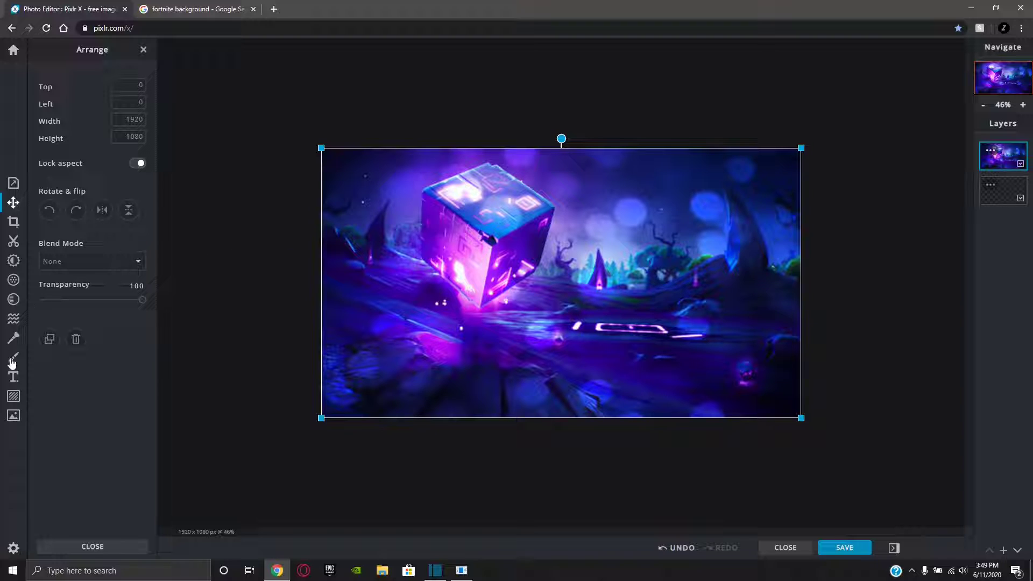
pyautogui.click(14, 280)
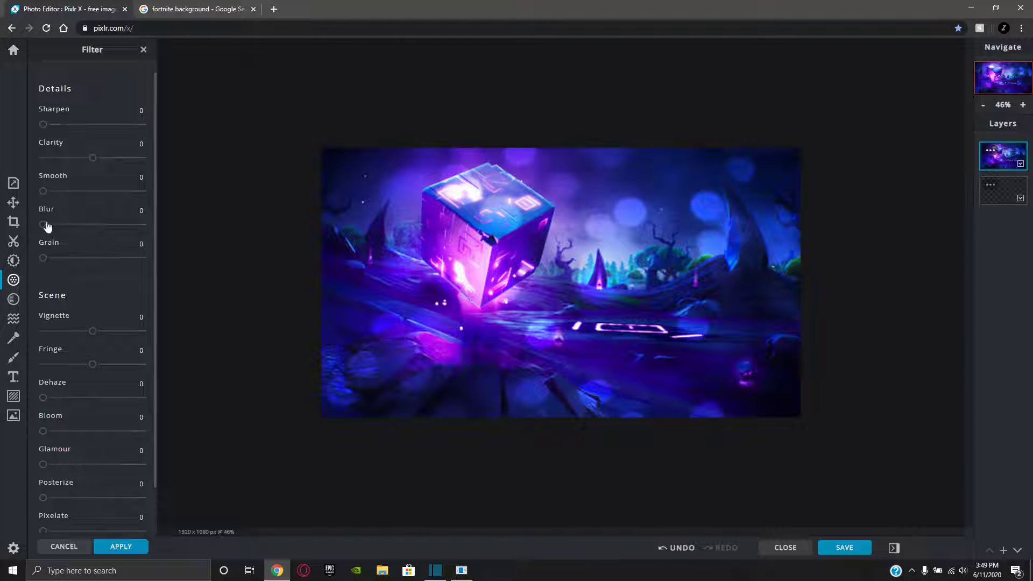
pyautogui.moveTo(45, 224); pyautogui.dragTo(97, 224)
pyautogui.moveTo(186, 242); pyautogui.dragTo(217, 239)
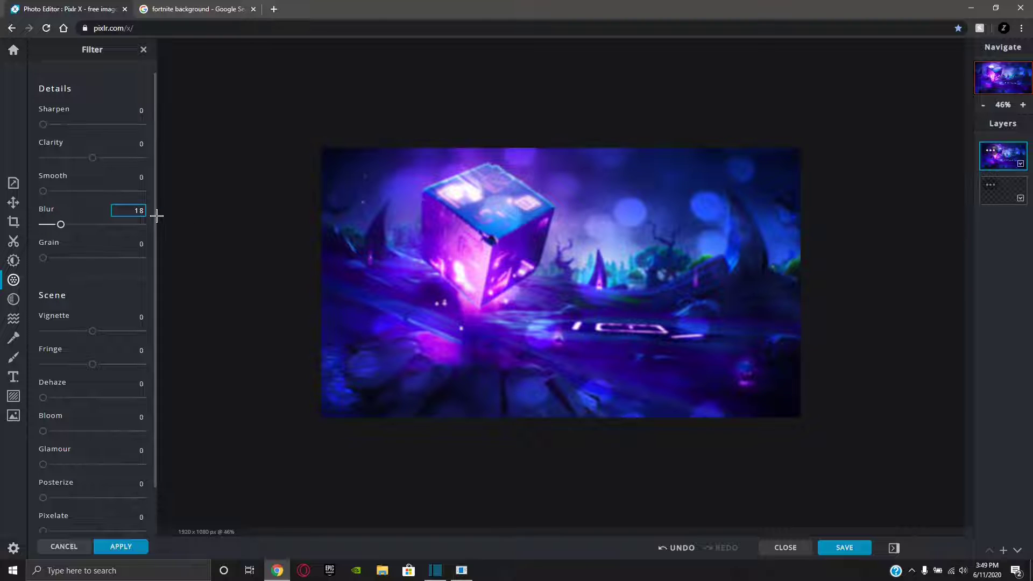
pyautogui.press('BackSpace')
pyautogui.press('BackSpace')
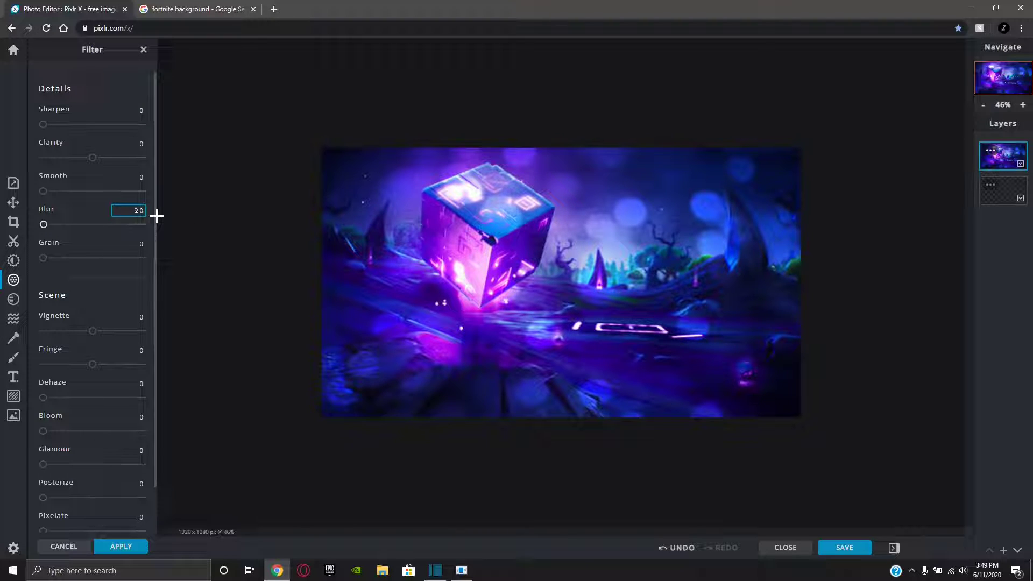
pyautogui.write('200')
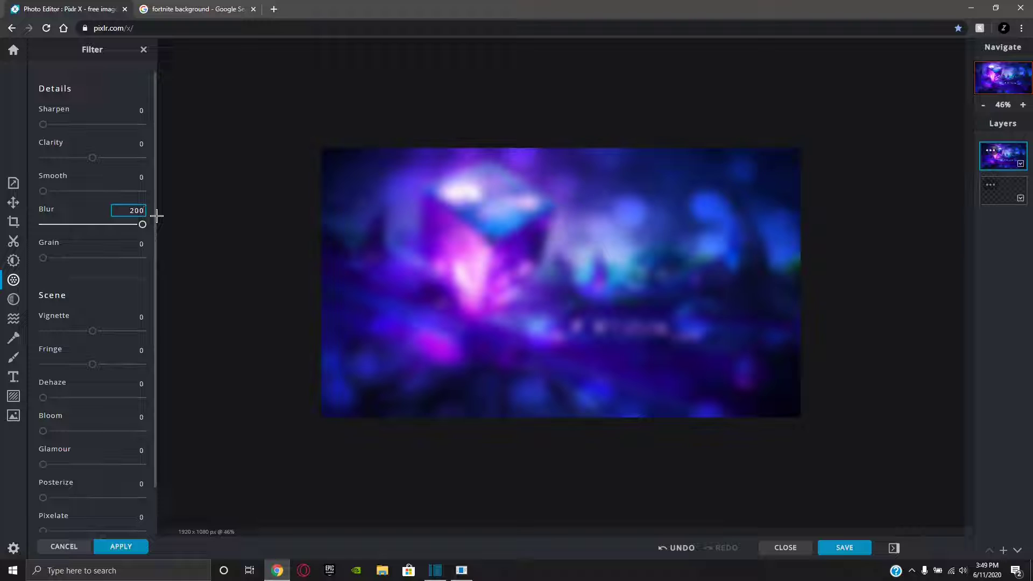
pyautogui.click(143, 49)
# Add the "scary person skin trans" image from Downloads as a new layer above the background.
pyautogui.click(1002, 549)
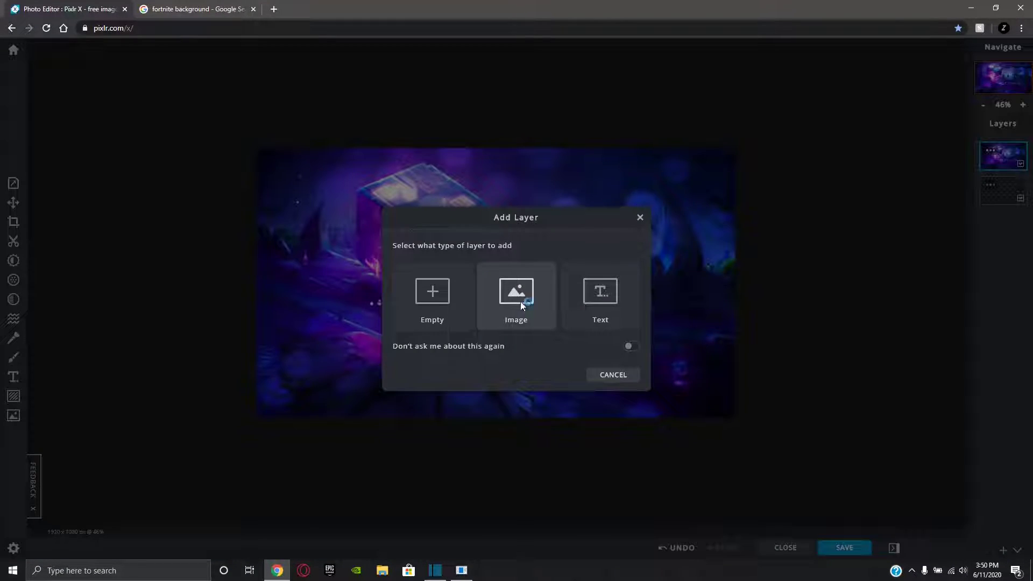
pyautogui.click(518, 295)
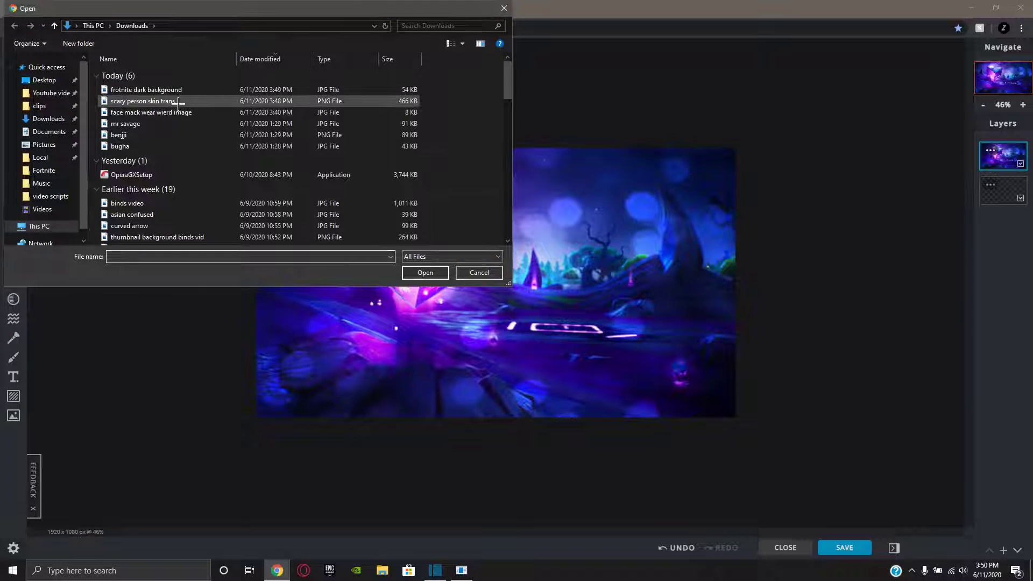
pyautogui.click(183, 101)
pyautogui.click(424, 271)
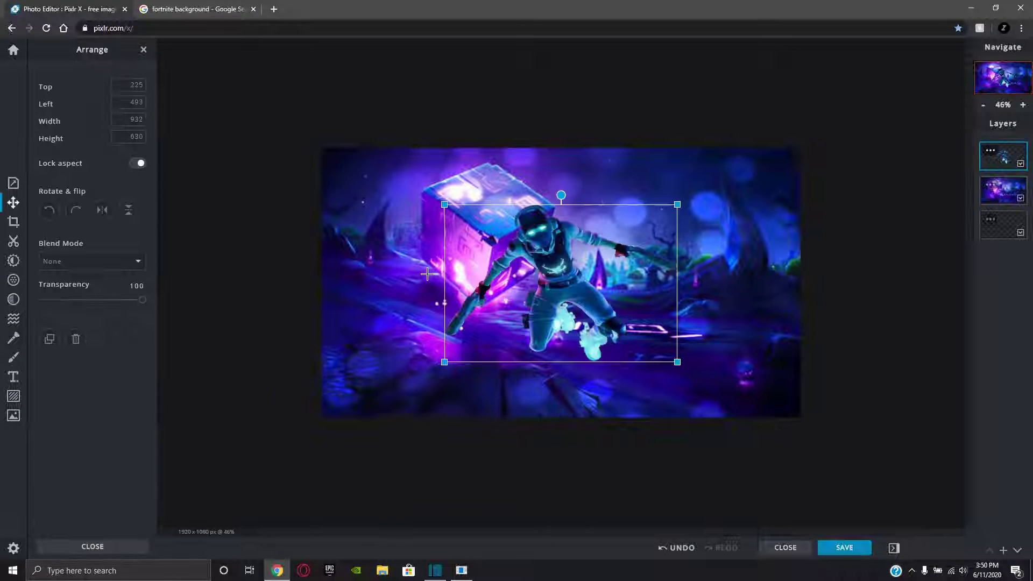
# Enlarge the character to most of the canvas height and place it over the left part of the background.
pyautogui.moveTo(559, 280); pyautogui.dragTo(502, 271)
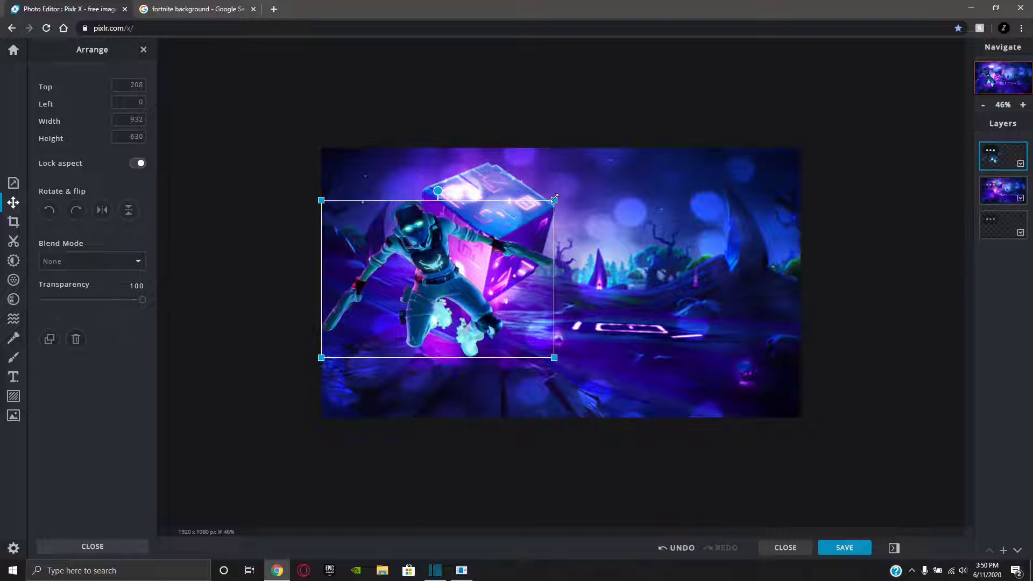
pyautogui.moveTo(554, 194); pyautogui.dragTo(598, 170)
pyautogui.moveTo(520, 249)
pyautogui.mouseDown()
pyautogui.moveTo(506, 268)
pyautogui.moveTo(516, 258)
pyautogui.mouseUp()
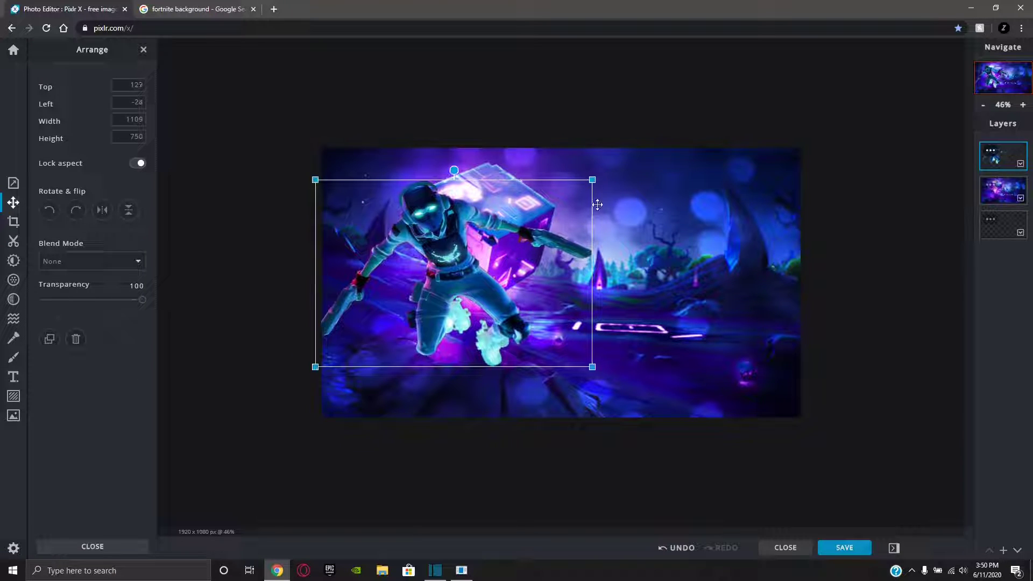
pyautogui.moveTo(592, 179); pyautogui.dragTo(649, 143)
pyautogui.moveTo(540, 246); pyautogui.dragTo(520, 256)
pyautogui.click(865, 268)
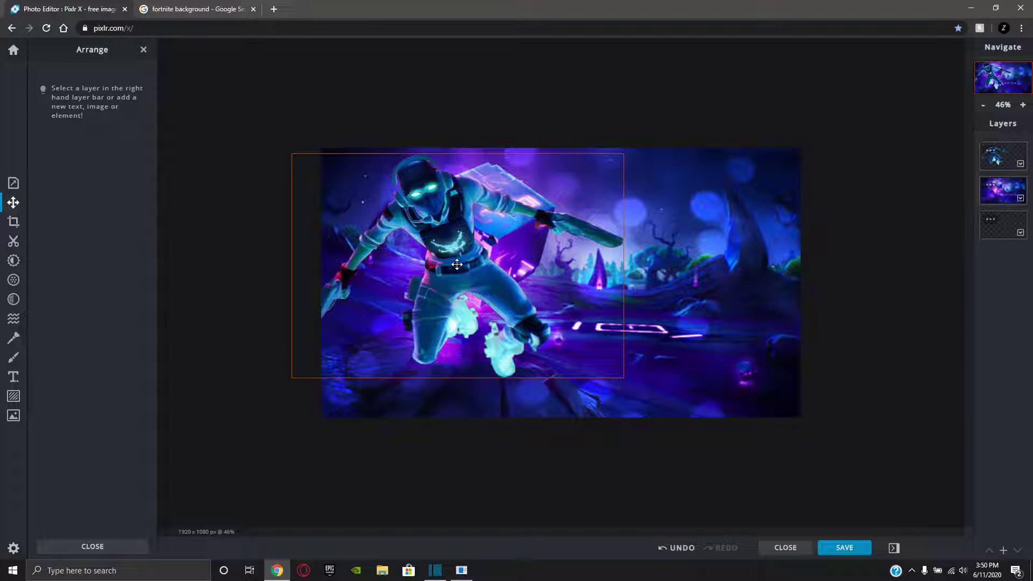
# Add a text layer above the character layer.
pyautogui.click(456, 264)
pyautogui.click(1004, 551)
pyautogui.click(1004, 550)
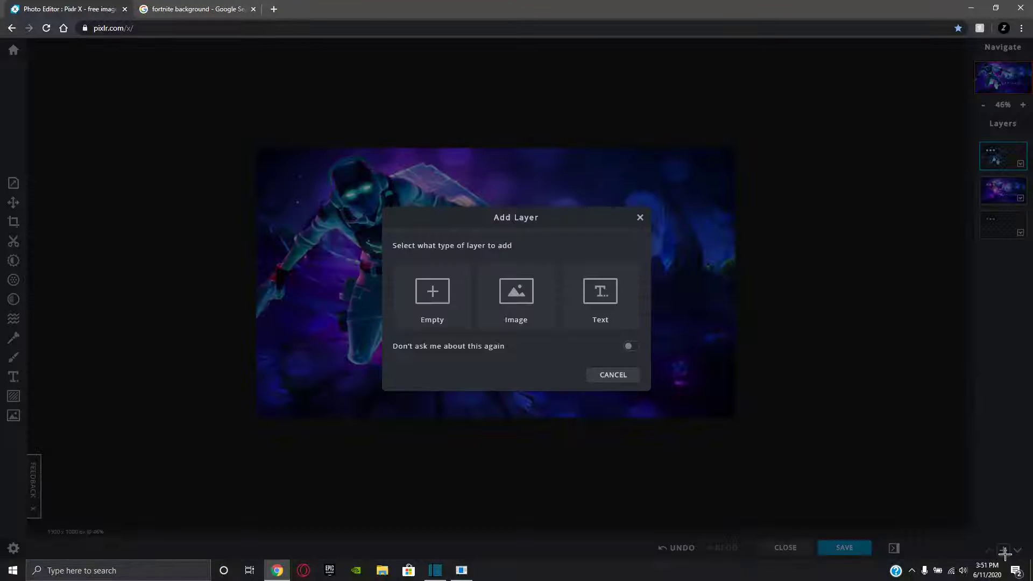
pyautogui.click(599, 293)
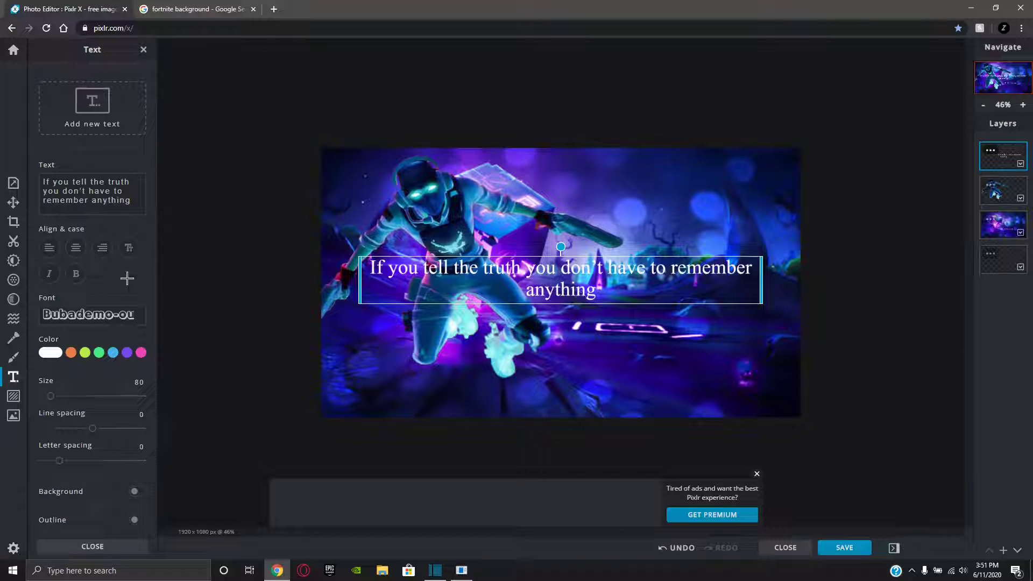
# Preview the Adios Amigos font on the placeholder text and choose the Bubademo font.
pyautogui.click(124, 314)
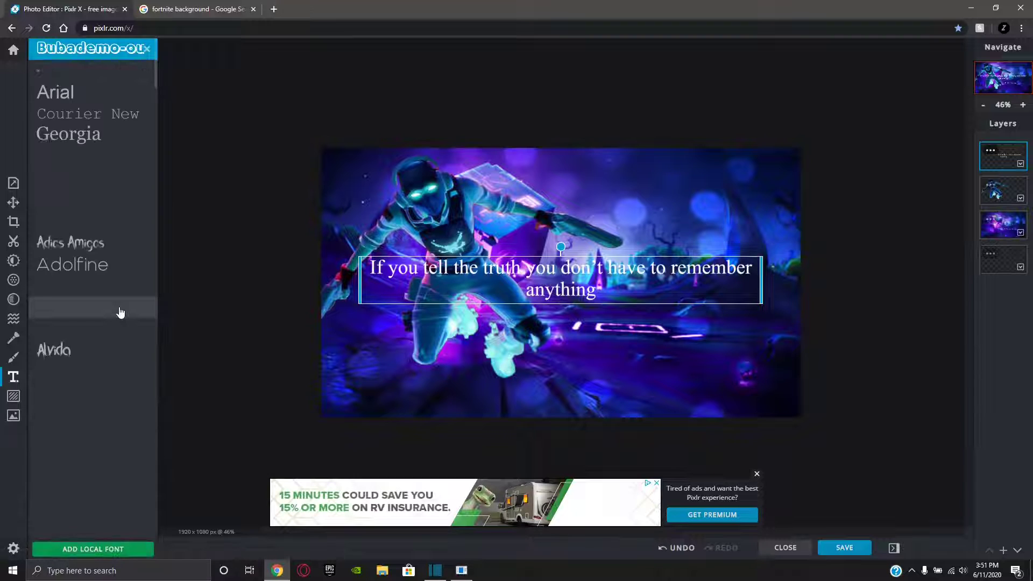
pyautogui.click(90, 241)
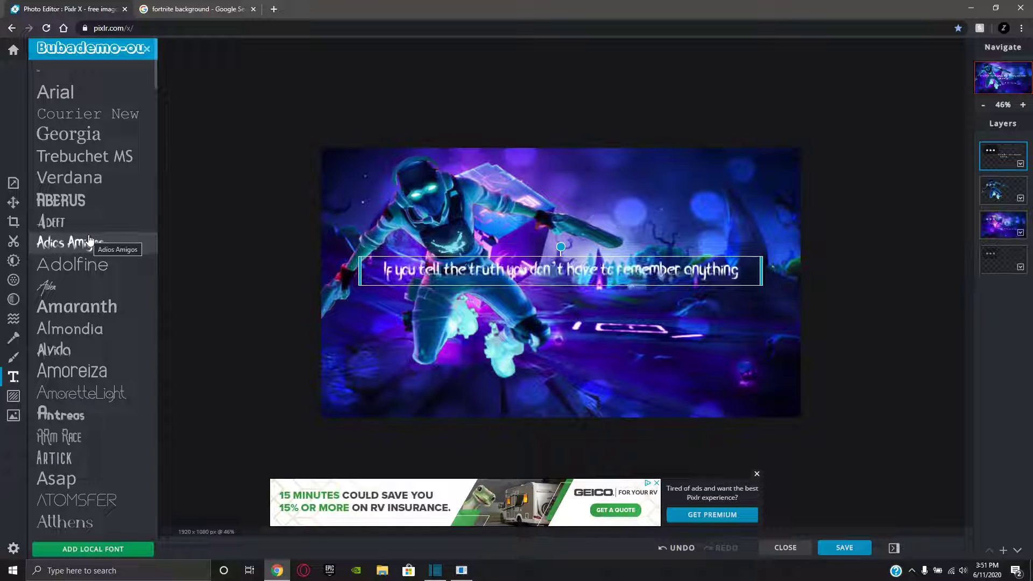
pyautogui.click(97, 47)
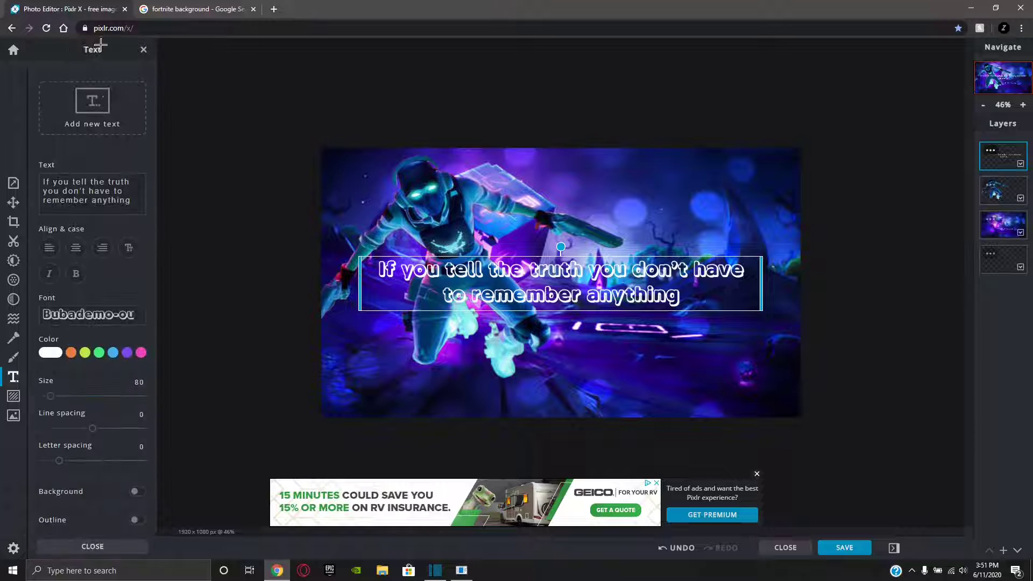
pyautogui.scroll(-1, 102, 365)
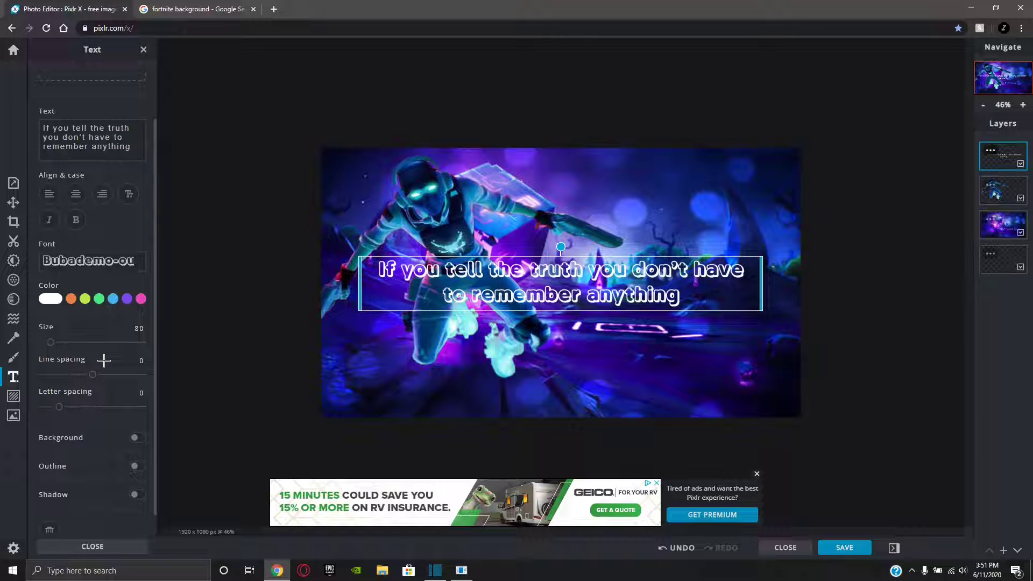
pyautogui.scroll(-1, 104, 360)
pyautogui.scroll(2, 104, 360)
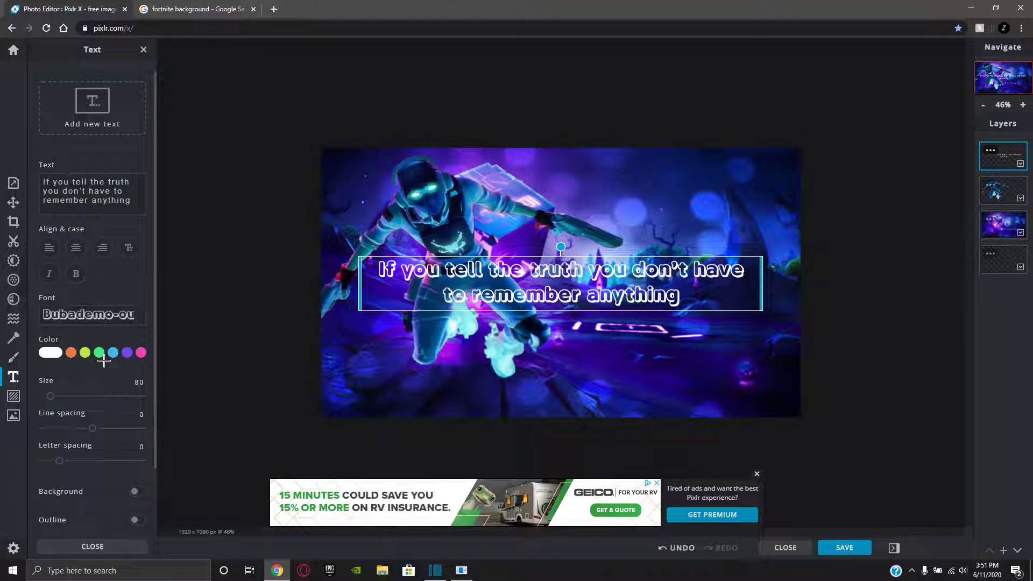
# Set the placeholder text's font to Daddy Day.
pyautogui.click(111, 316)
pyautogui.scroll(-2, 95, 237)
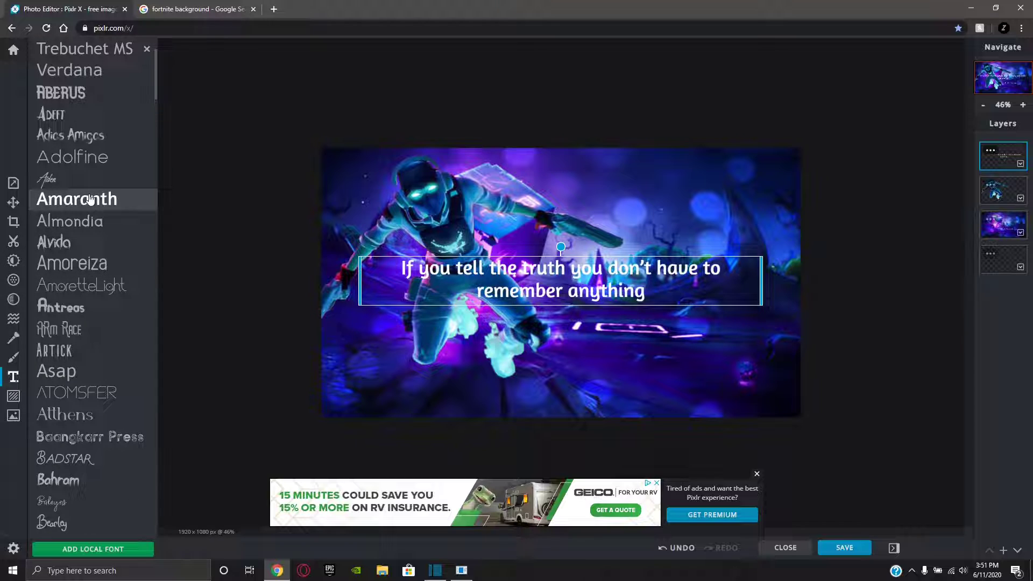
pyautogui.scroll(-10, 89, 419)
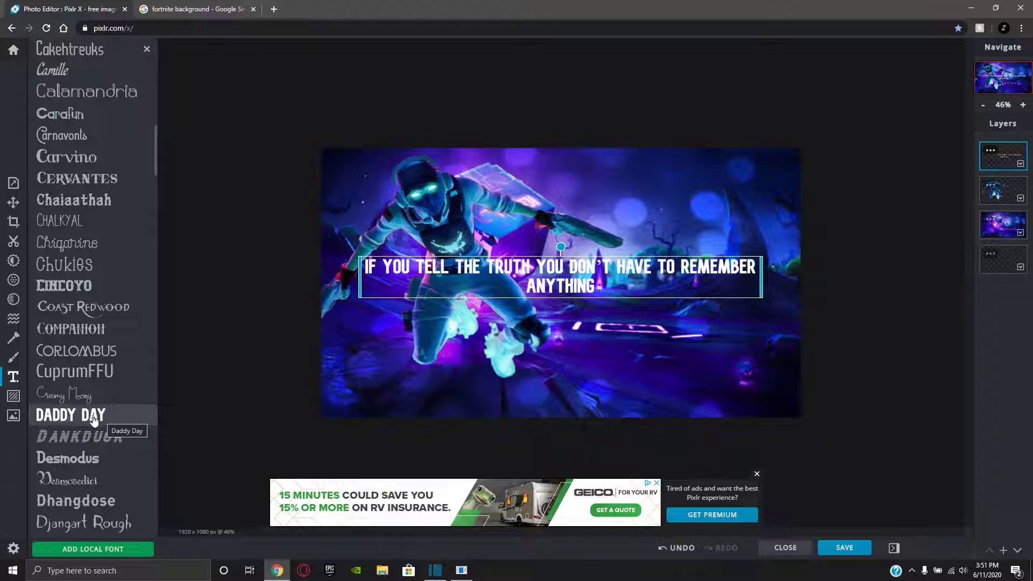
pyautogui.click(99, 423)
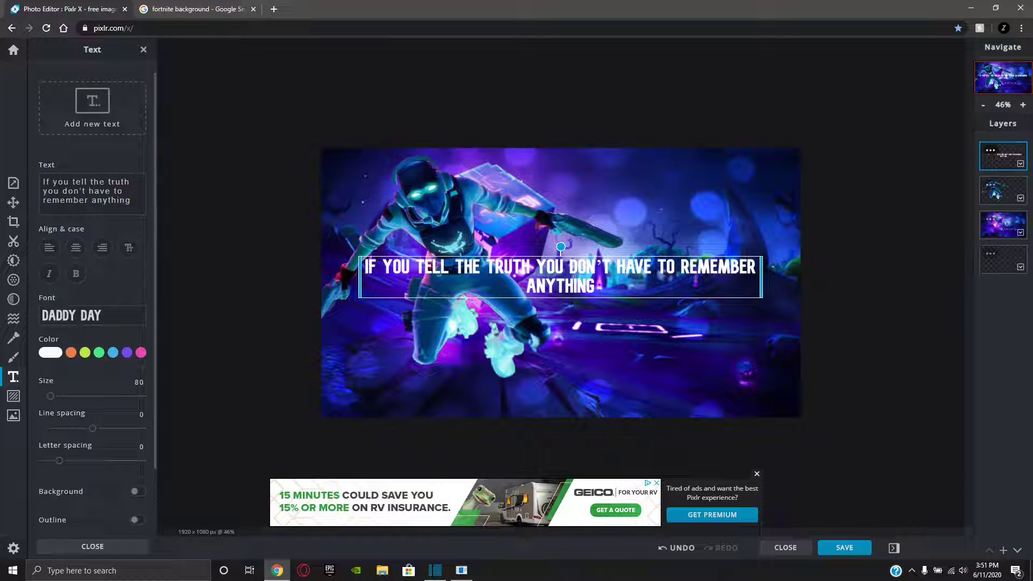
# Replace the placeholder text with "How to get better".
pyautogui.moveTo(132, 202); pyautogui.dragTo(41, 171)
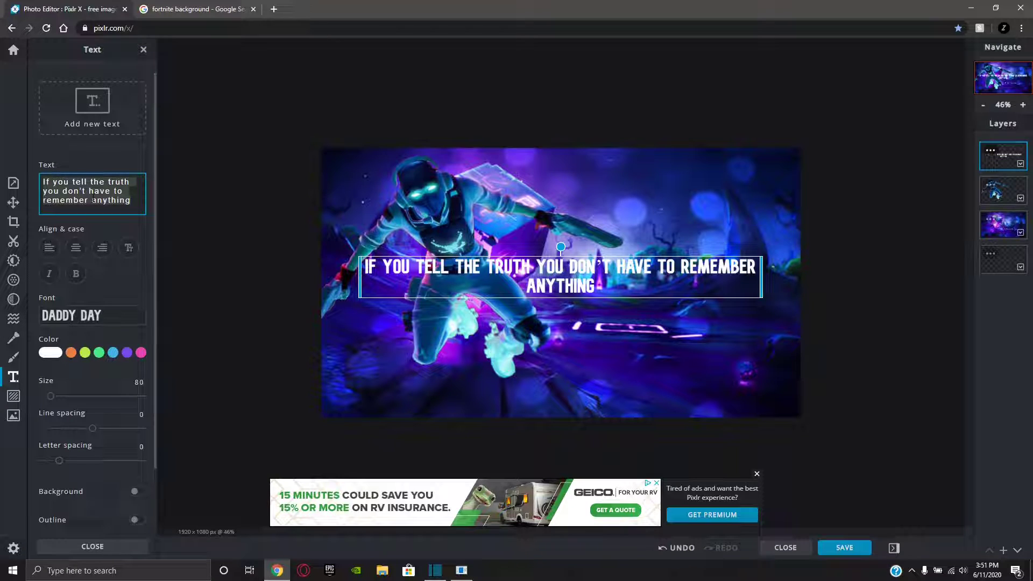
pyautogui.press('BackSpace')
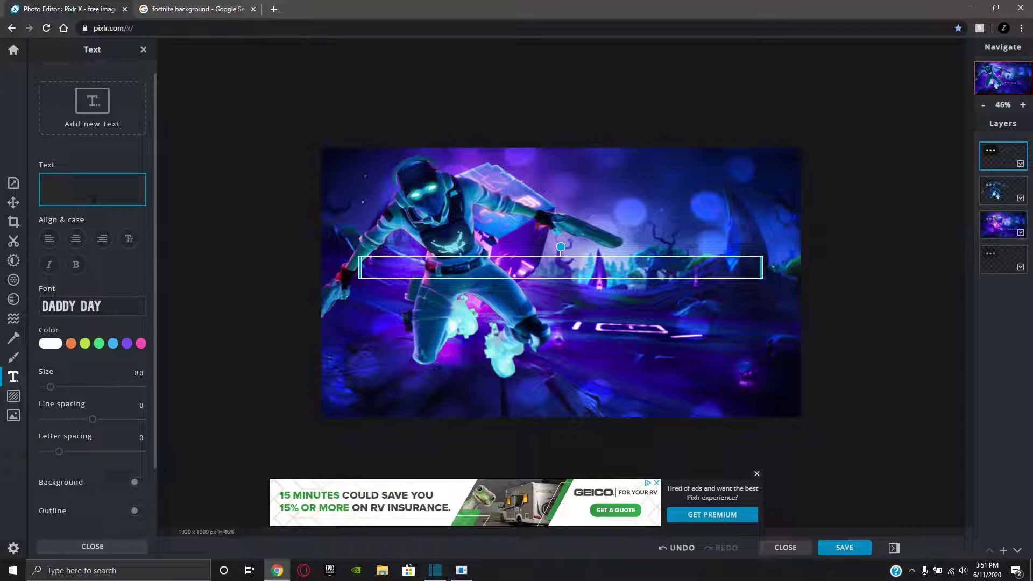
pyautogui.write('How to e')
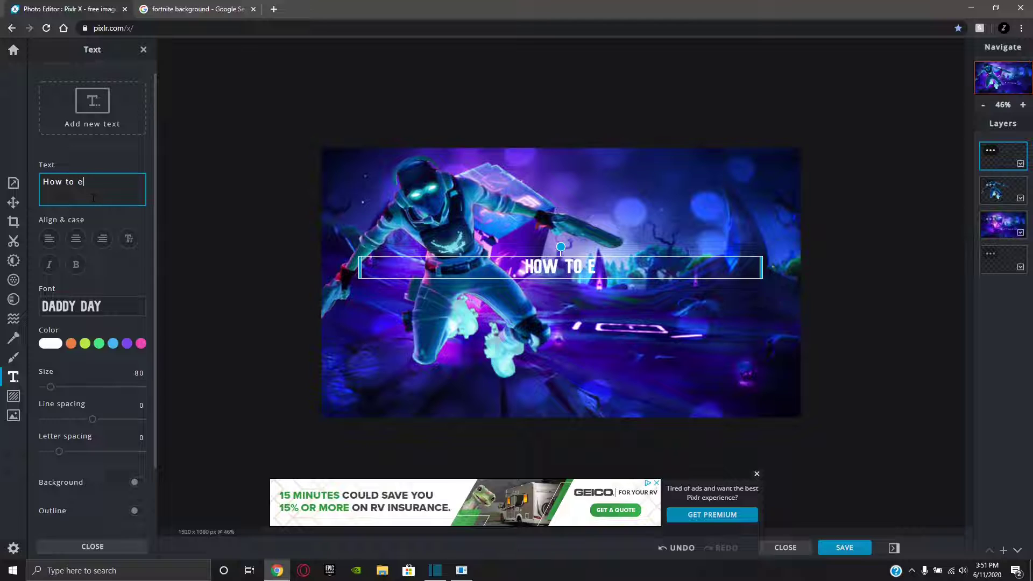
pyautogui.press('BackSpace')
pyautogui.write('get ')
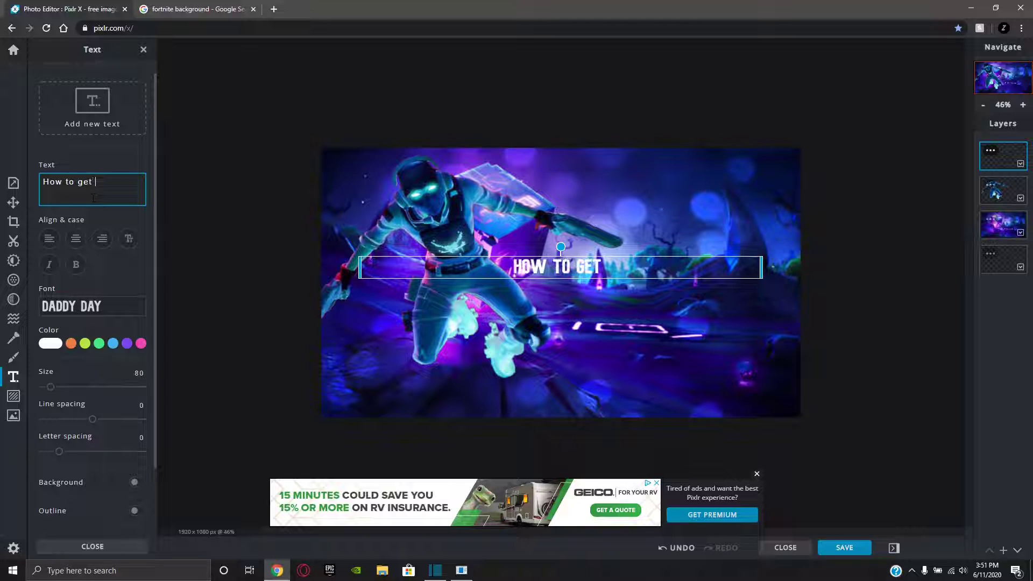
pyautogui.write('better')
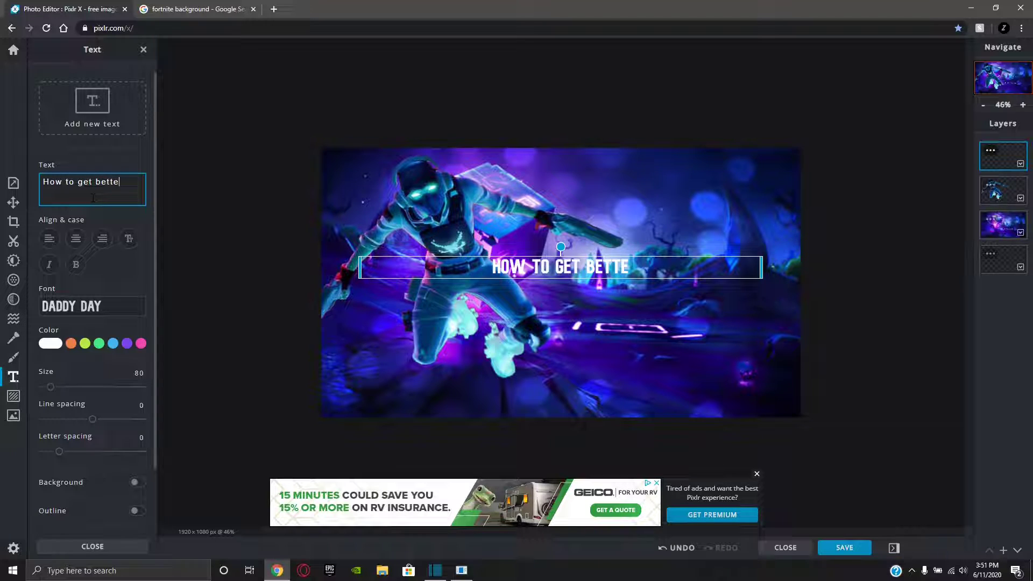
pyautogui.press('BackSpace')
pyautogui.press('BackSpace')
pyautogui.write('er')
pyautogui.press('BackSpace')
pyautogui.write('r')
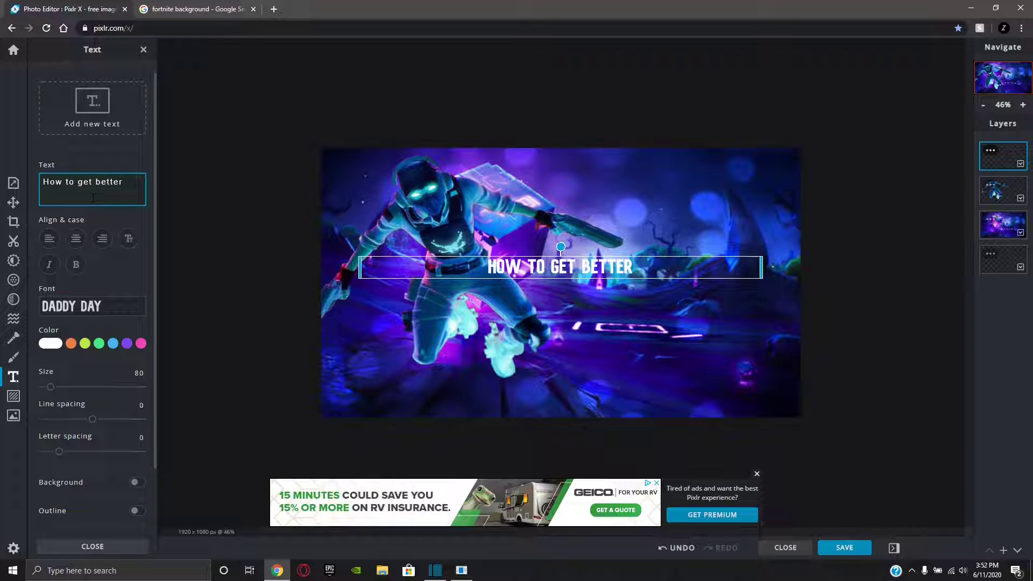
# Color the title text orange (#EB7D46) and increase its size to about 227.
pyautogui.click(73, 346)
pyautogui.click(73, 347)
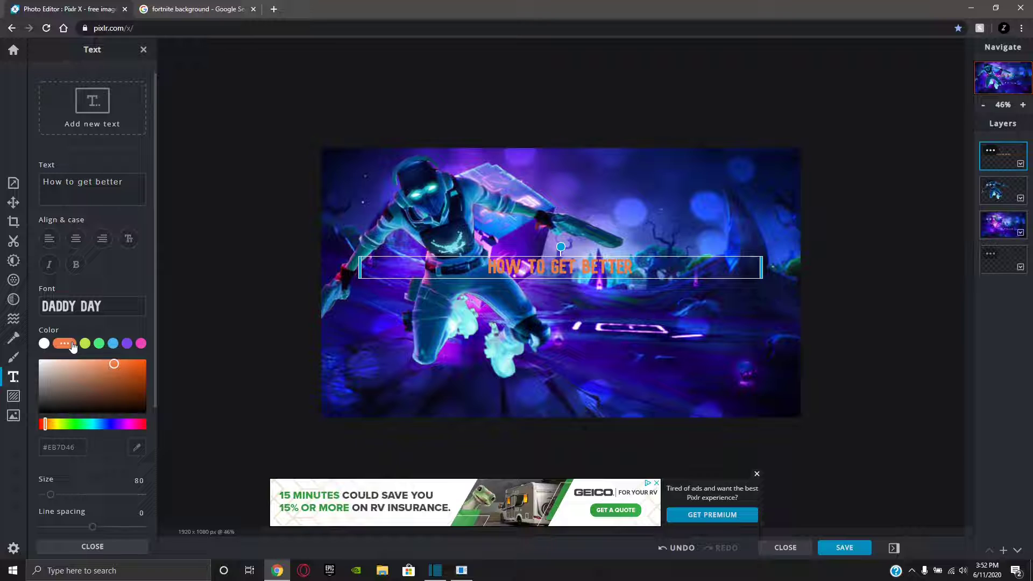
pyautogui.moveTo(50, 494); pyautogui.dragTo(65, 495)
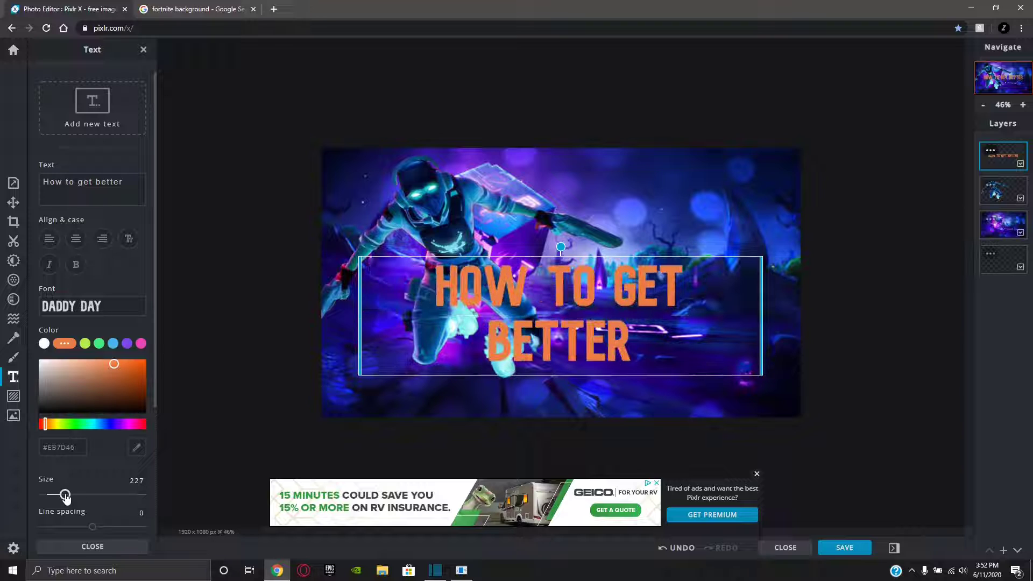
# Add a black (#000000) outline to the "How to get better" title text.
pyautogui.scroll(-1, 102, 447)
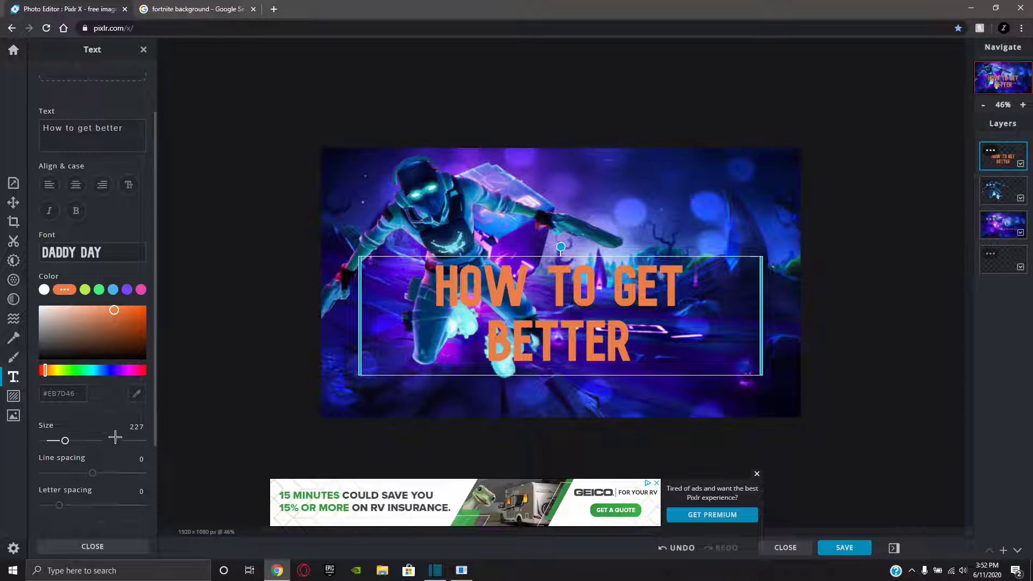
pyautogui.scroll(-2, 96, 377)
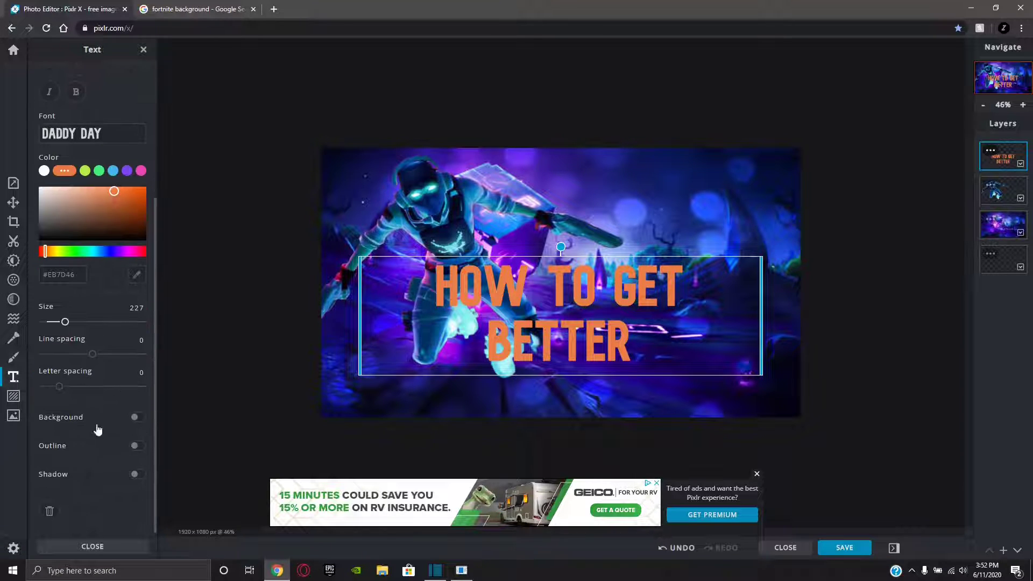
pyautogui.click(136, 447)
pyautogui.scroll(-2, 108, 449)
pyautogui.click(50, 383)
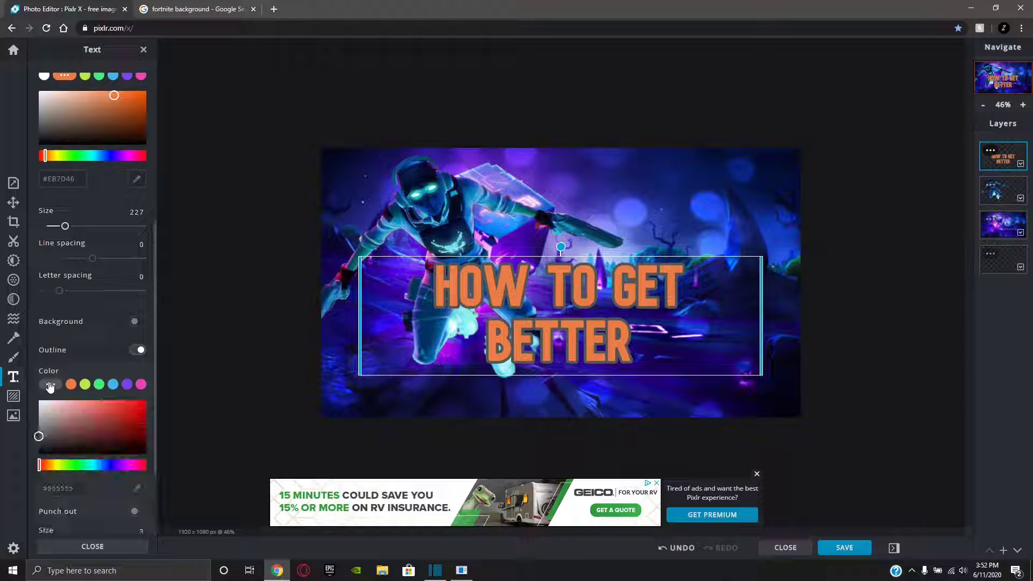
pyautogui.click(39, 453)
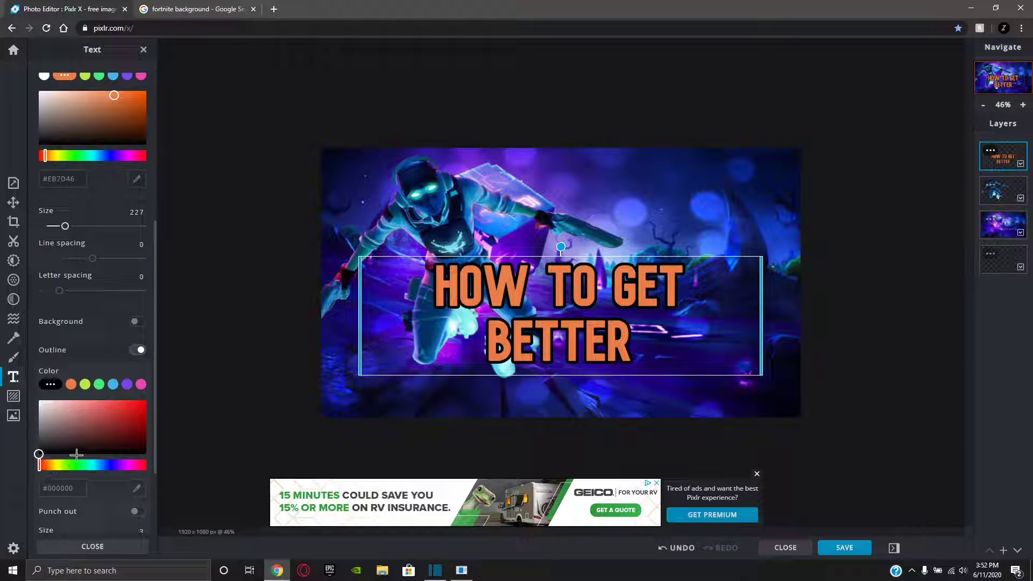
# Set the title outline's size to 4, then tilt the title clockwise and place it in the canvas's upper-right area.
pyautogui.scroll(-1, 88, 429)
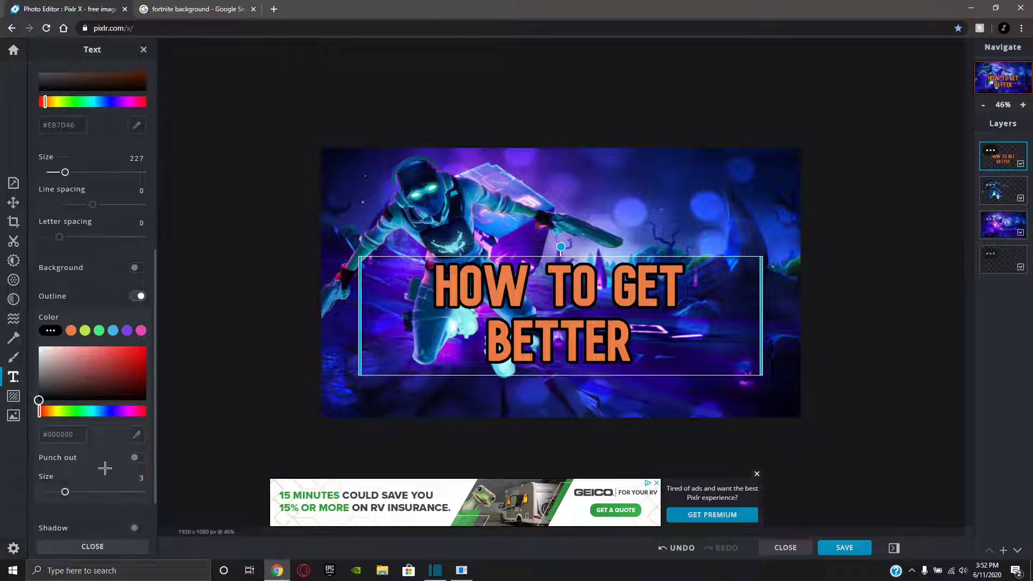
pyautogui.click(136, 458)
pyautogui.click(135, 459)
pyautogui.moveTo(65, 493); pyautogui.dragTo(80, 495)
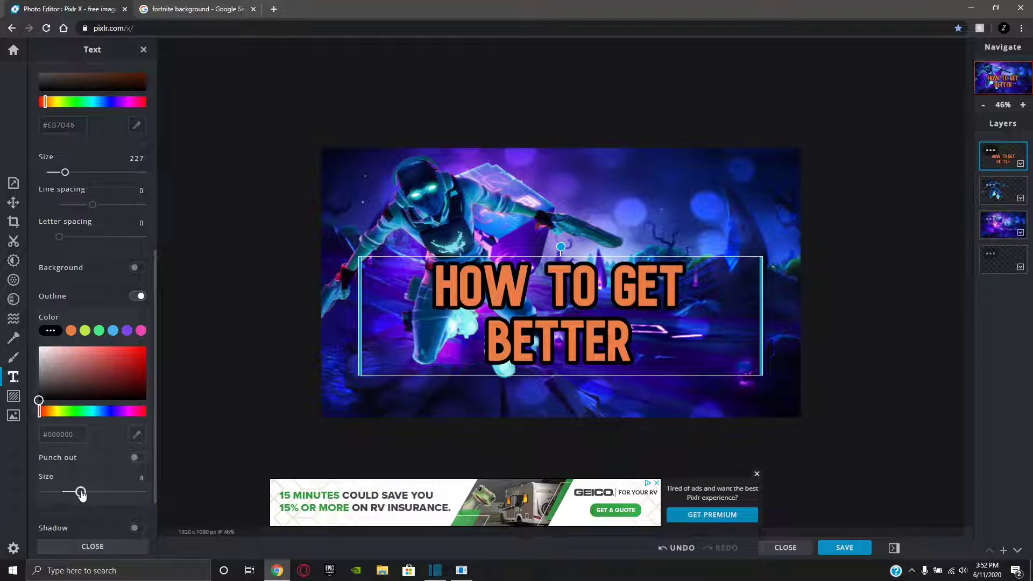
pyautogui.scroll(-1, 102, 506)
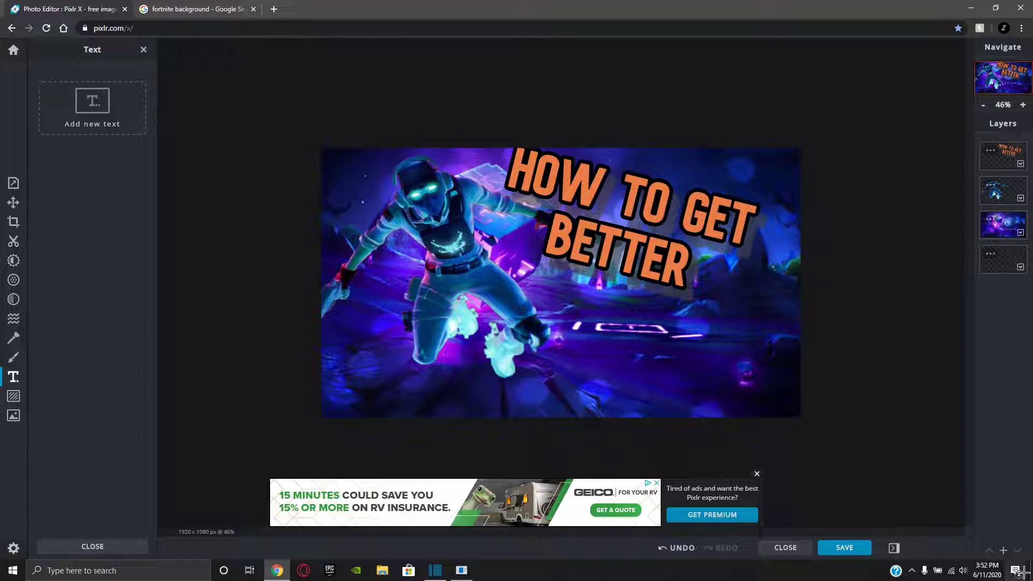
# Add a new text layer and replace its placeholder with "instant improvement".
pyautogui.click(1003, 550)
pyautogui.click(598, 293)
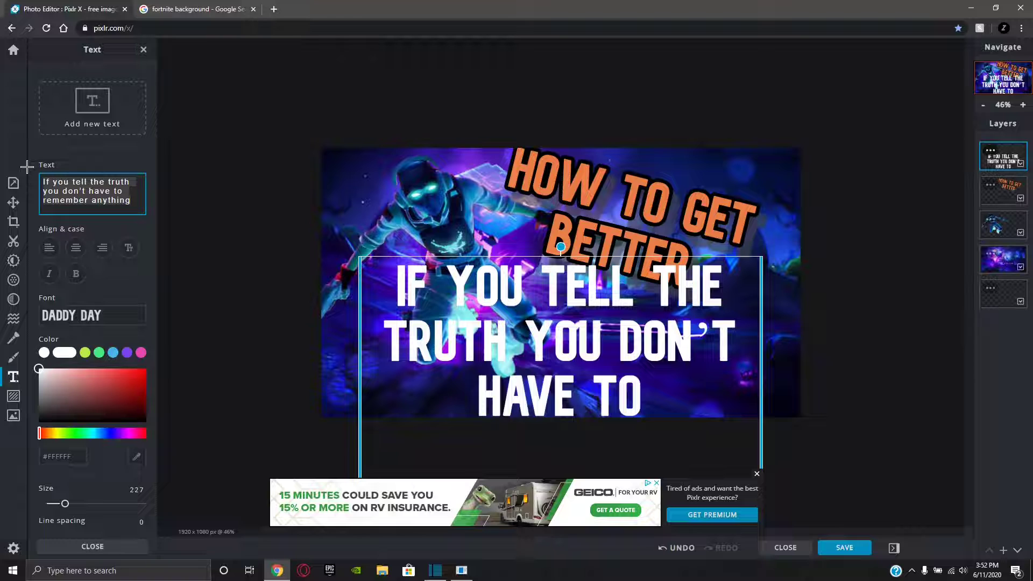
pyautogui.hotkey('ctrl', 'a')
pyautogui.write('inst')
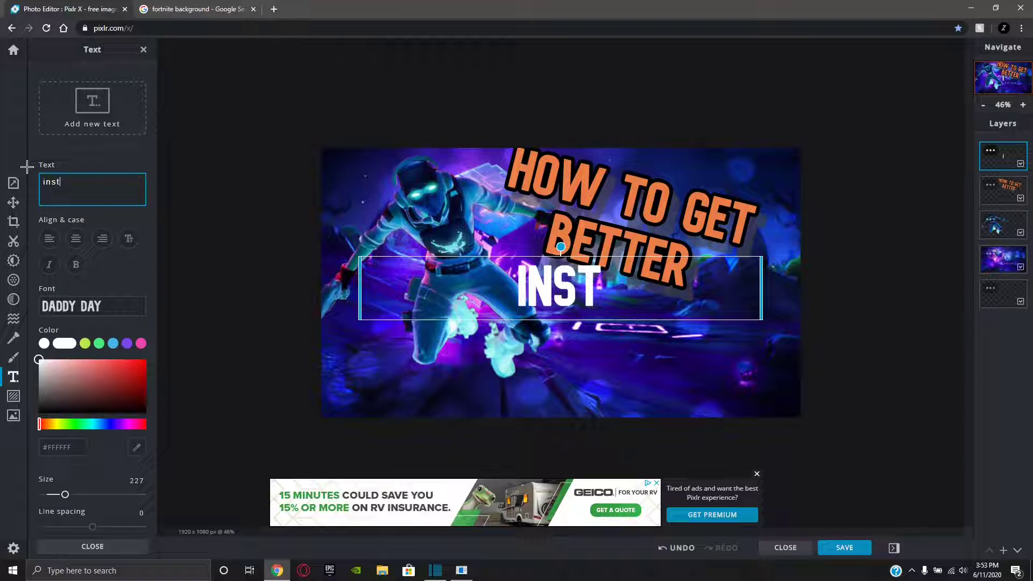
pyautogui.write('ant im')
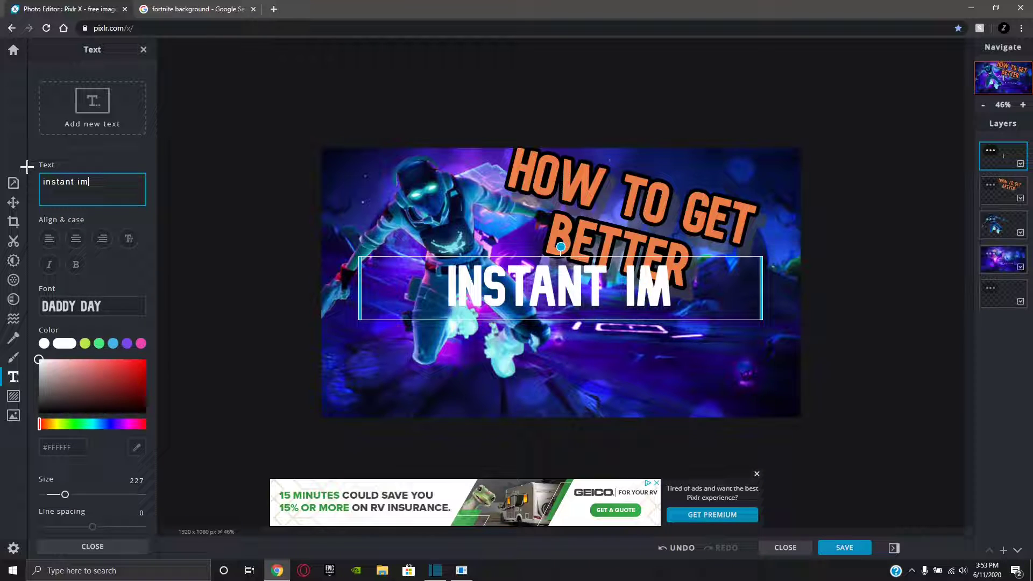
pyautogui.write('provement')
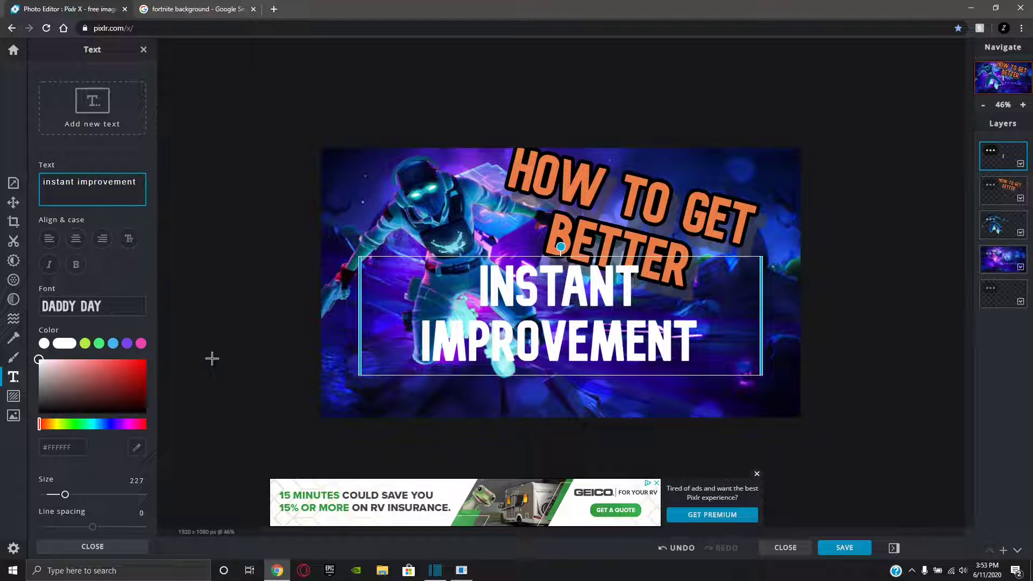
# Color the "instant improvement" text pure red (#FF0000).
pyautogui.click(105, 425)
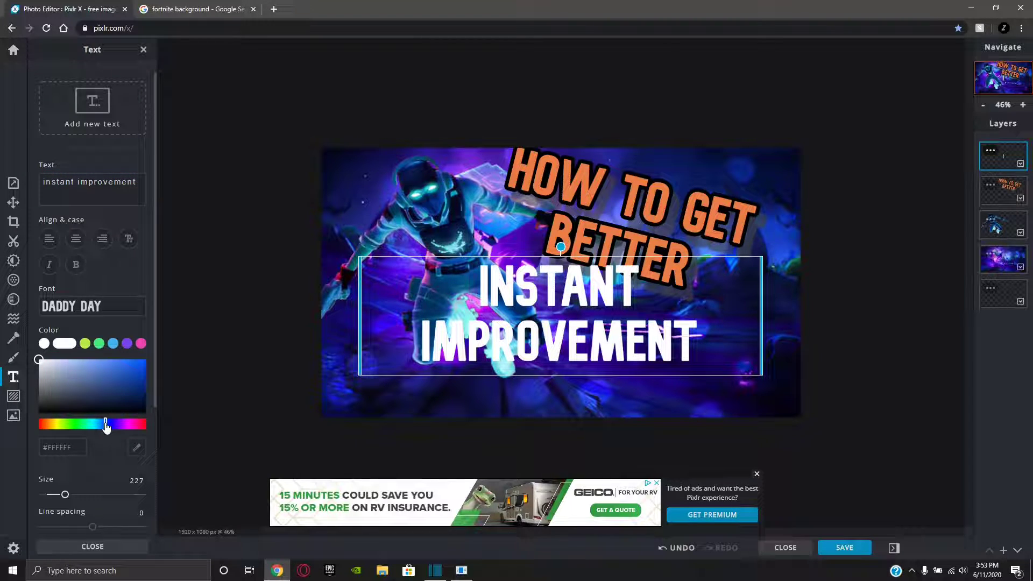
pyautogui.click(146, 359)
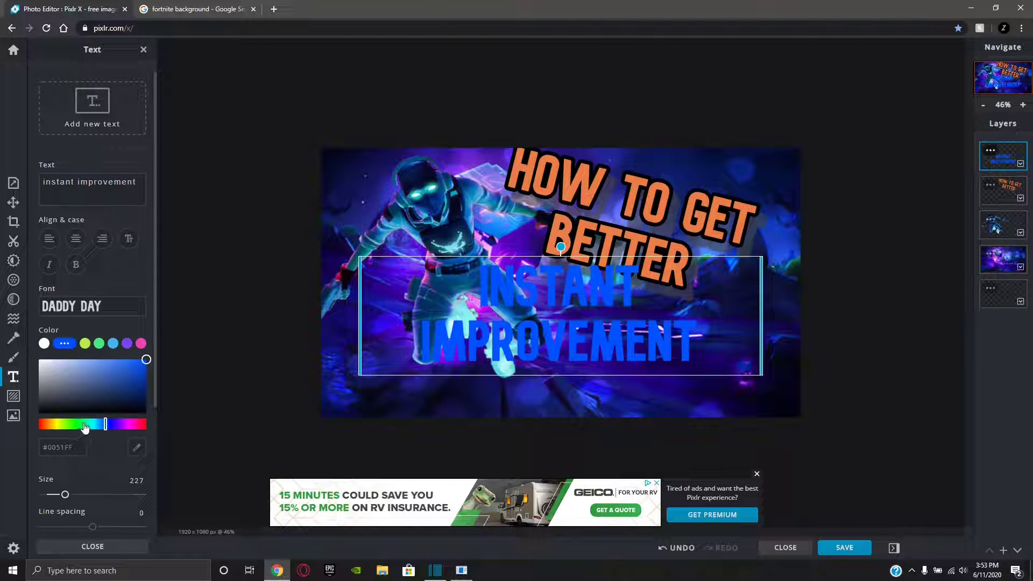
pyautogui.click(146, 424)
# Add a black (#000000) outline of size 4 to the "instant improvement" text.
pyautogui.scroll(-3, 104, 414)
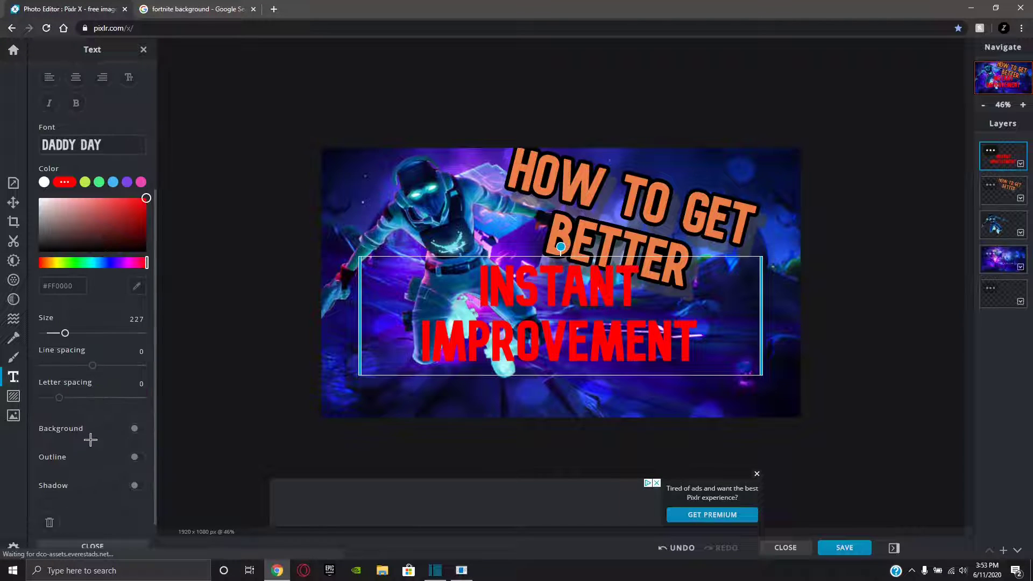
pyautogui.click(138, 457)
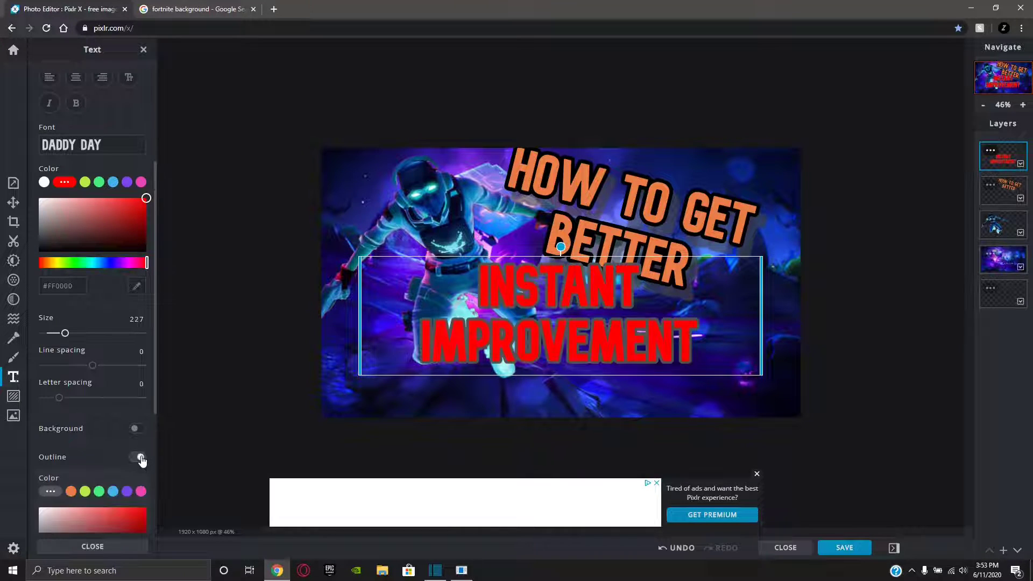
pyautogui.scroll(-2, 72, 514)
pyautogui.moveTo(40, 402); pyautogui.dragTo(76, 441)
pyautogui.scroll(-2, 96, 501)
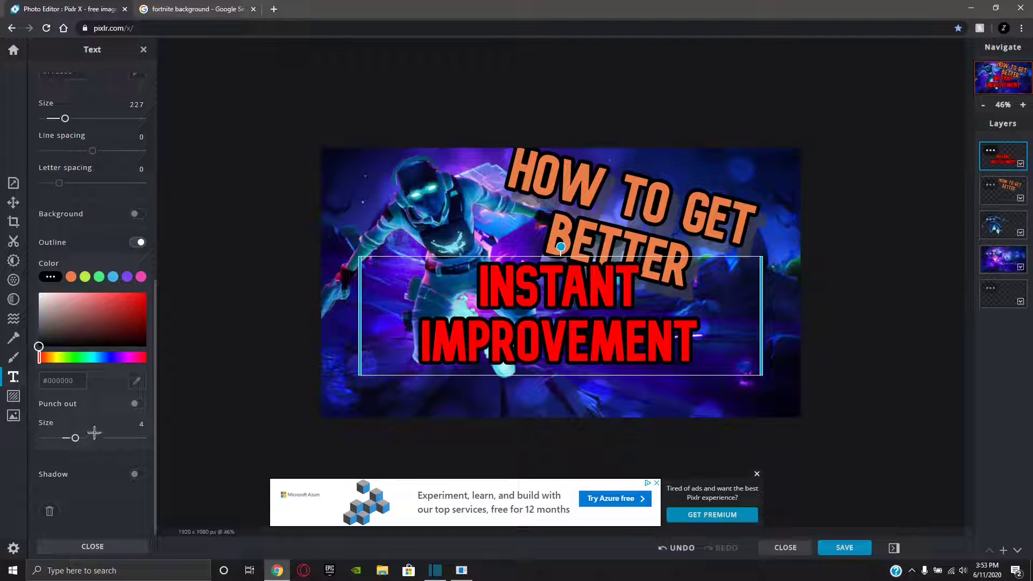
# Tilt the "instant improvement" text counterclockwise, place it in the canvas's lower-left area and deselect it.
pyautogui.moveTo(560, 246); pyautogui.dragTo(573, 286)
pyautogui.moveTo(581, 345); pyautogui.dragTo(464, 334)
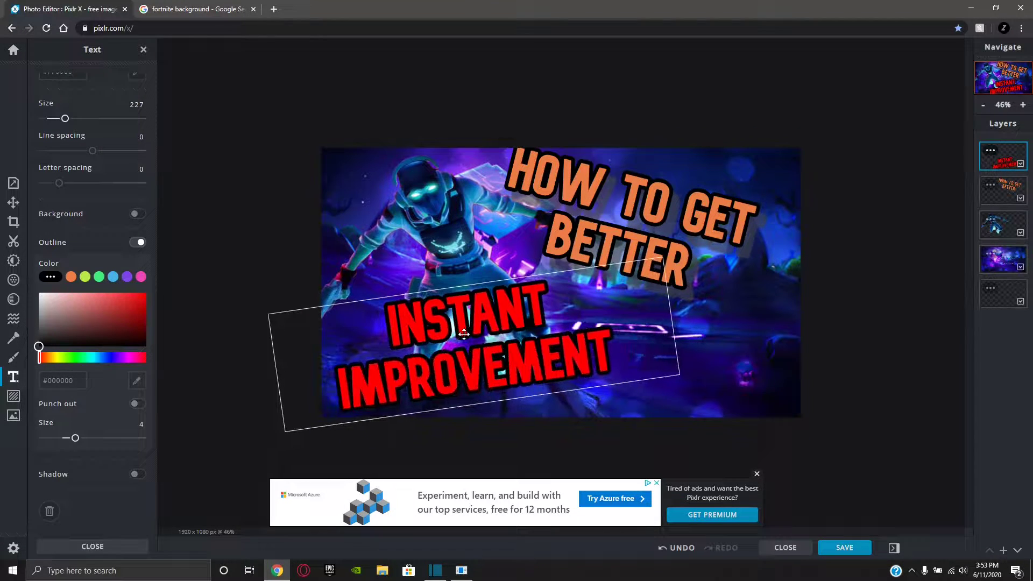
pyautogui.click(918, 350)
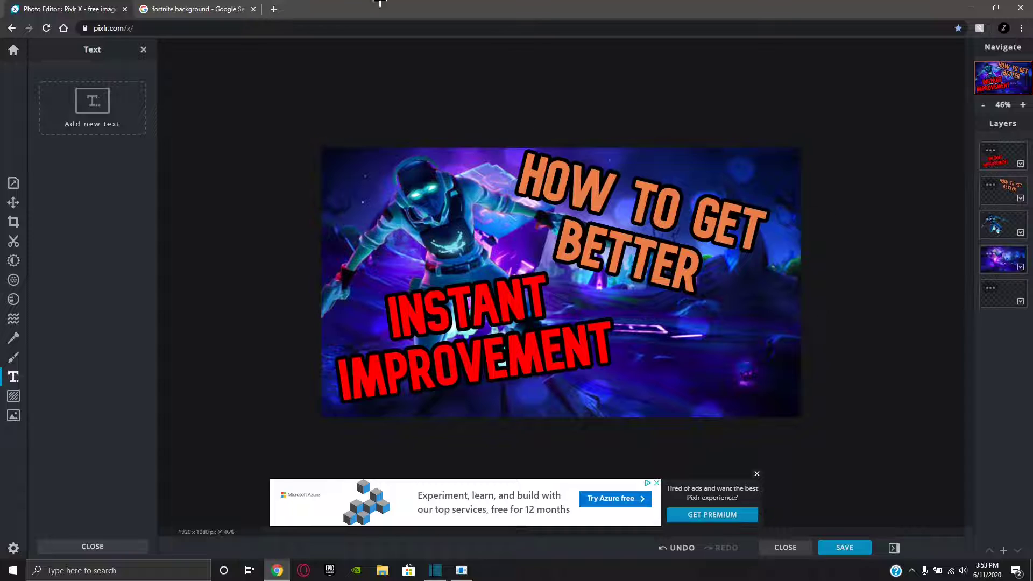
# Close the background image search page and paste the copied Z logo into the thumbnail as a new layer.
pyautogui.click(194, 8)
pyautogui.scroll(2, 312, 110)
pyautogui.click(70, 8)
pyautogui.click(201, 8)
pyautogui.hotkey('ctrl', 'w')
pyautogui.hotkey('ctrl', 'v')
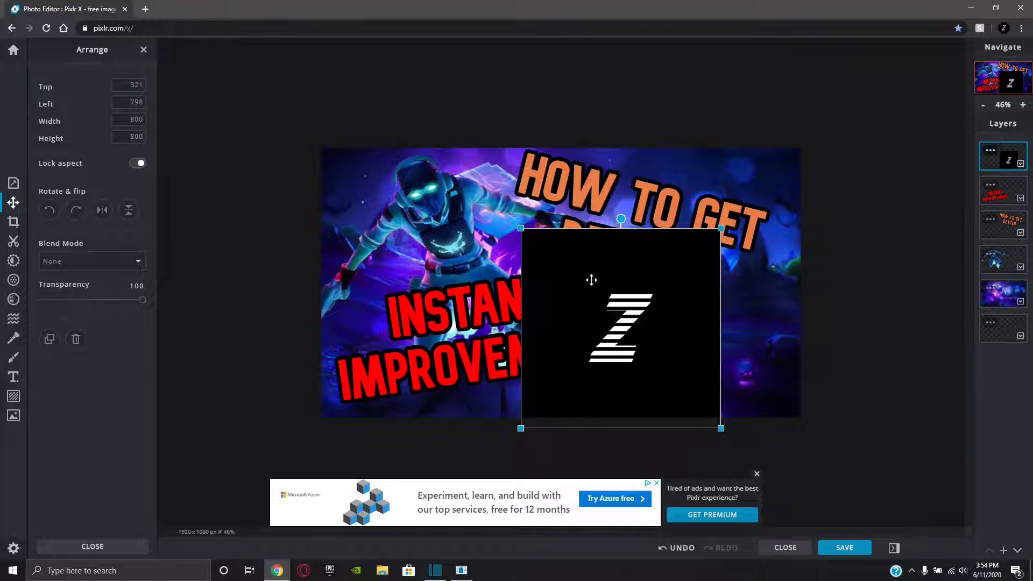
# Shrink the Z logo to about 460 x 460 px and place it below the title, beside the red text.
pyautogui.moveTo(613, 305); pyautogui.dragTo(637, 283)
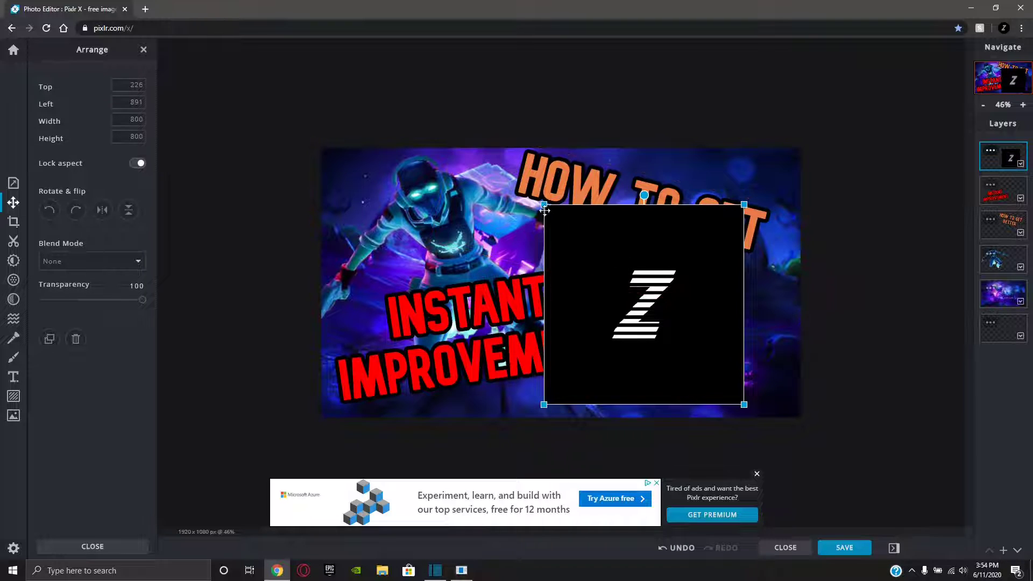
pyautogui.moveTo(552, 212); pyautogui.dragTo(630, 290)
pyautogui.moveTo(660, 338); pyautogui.dragTo(667, 337)
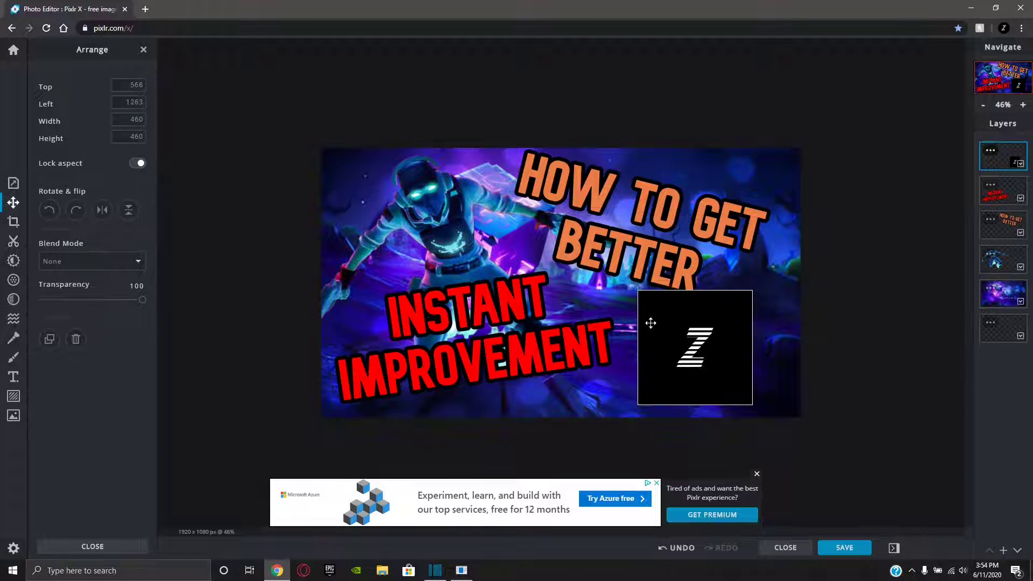
# Try the Z logo tilted clockwise and placed closer to the "instant improvement" text.
pyautogui.moveTo(695, 279); pyautogui.dragTo(717, 283)
pyautogui.moveTo(744, 348); pyautogui.dragTo(735, 363)
pyautogui.click(854, 340)
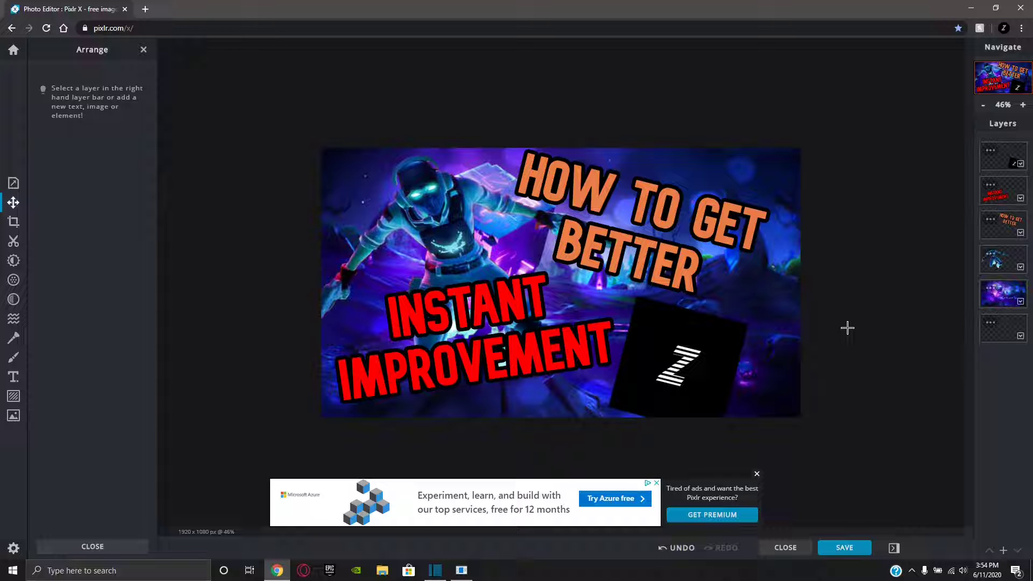
# Tilt the Z logo counterclockwise and place it near the canvas's lower-right corner.
pyautogui.moveTo(689, 333)
pyautogui.mouseDown()
pyautogui.moveTo(700, 327)
pyautogui.moveTo(691, 326)
pyautogui.mouseUp()
pyautogui.moveTo(682, 276); pyautogui.dragTo(688, 359)
pyautogui.click(895, 340)
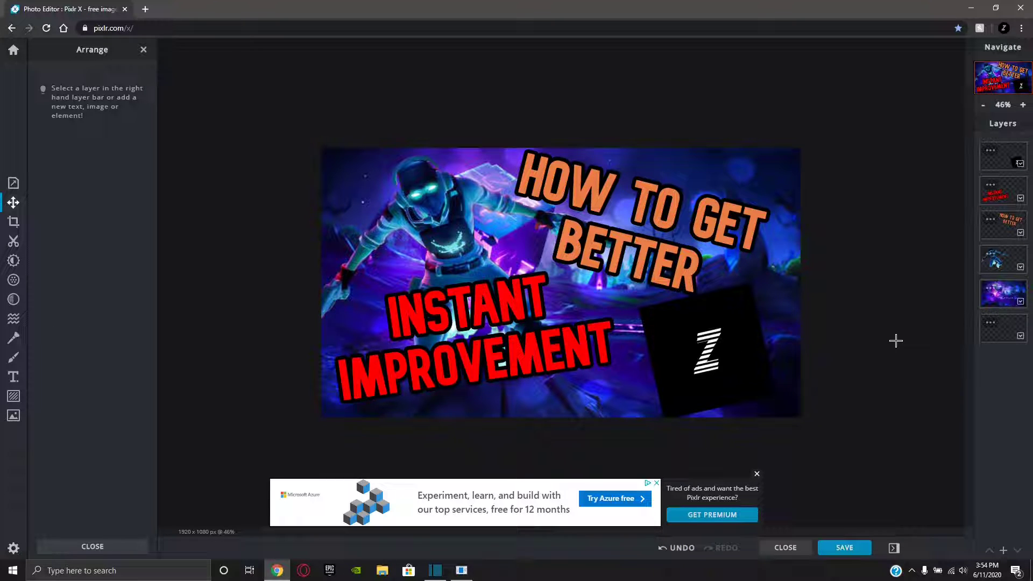
# Add an empty layer and draw a white line of size 10 along the Z logo's left edge.
pyautogui.click(1003, 550)
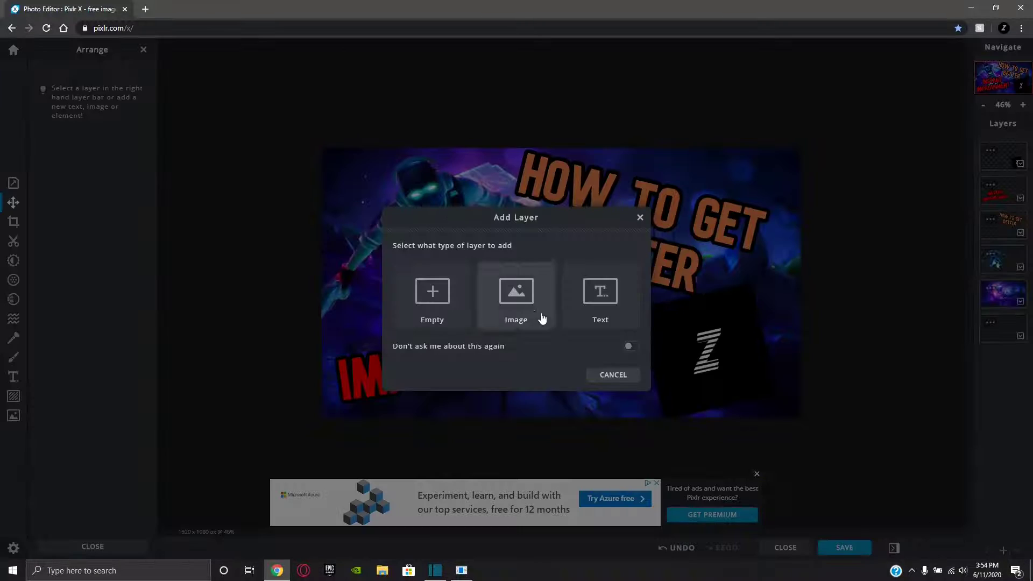
pyautogui.click(440, 307)
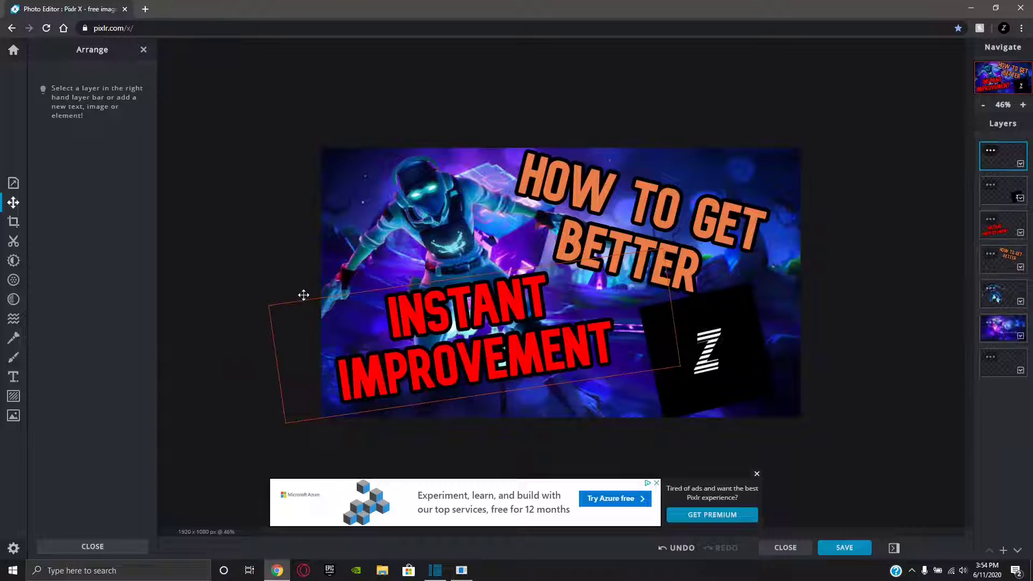
pyautogui.click(13, 356)
pyautogui.click(134, 105)
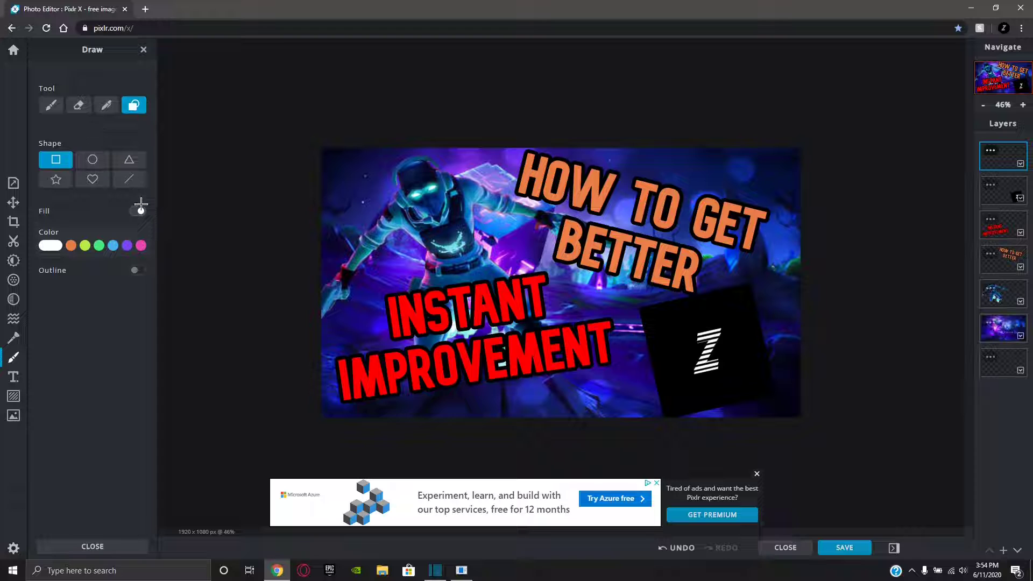
pyautogui.click(136, 181)
pyautogui.moveTo(45, 228); pyautogui.dragTo(61, 228)
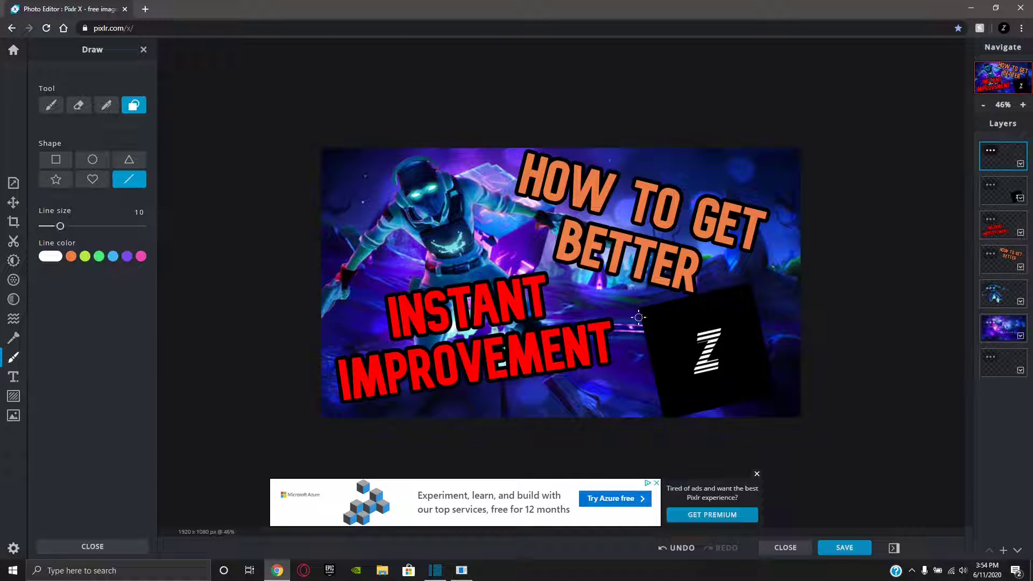
pyautogui.moveTo(639, 307); pyautogui.dragTo(665, 415)
# Draw white size 10 lines along the Z logo's top and right edges.
pyautogui.scroll(5, 667, 416)
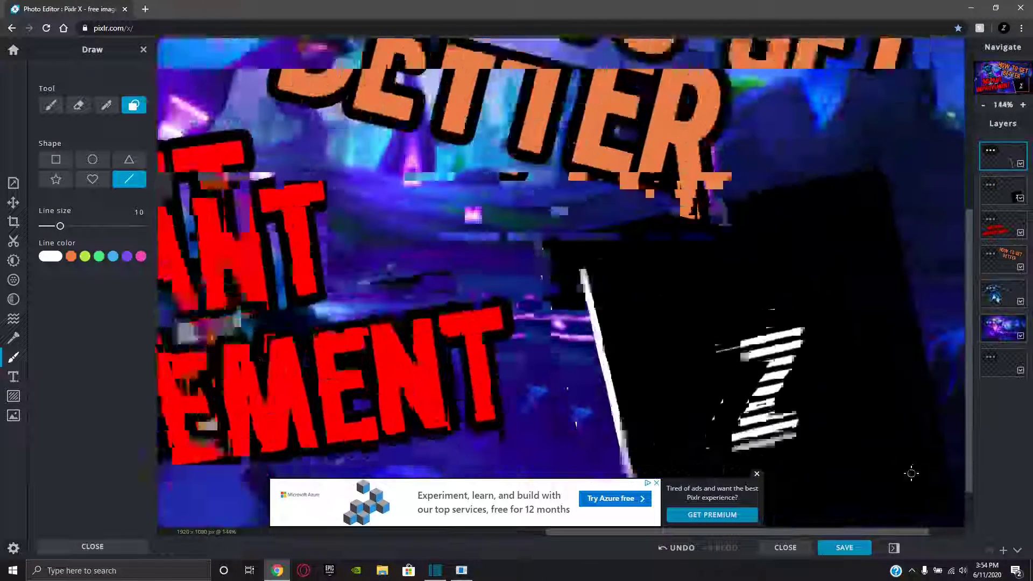
pyautogui.scroll(-4, 910, 473)
pyautogui.scroll(3, 908, 473)
pyautogui.scroll(-4, 914, 478)
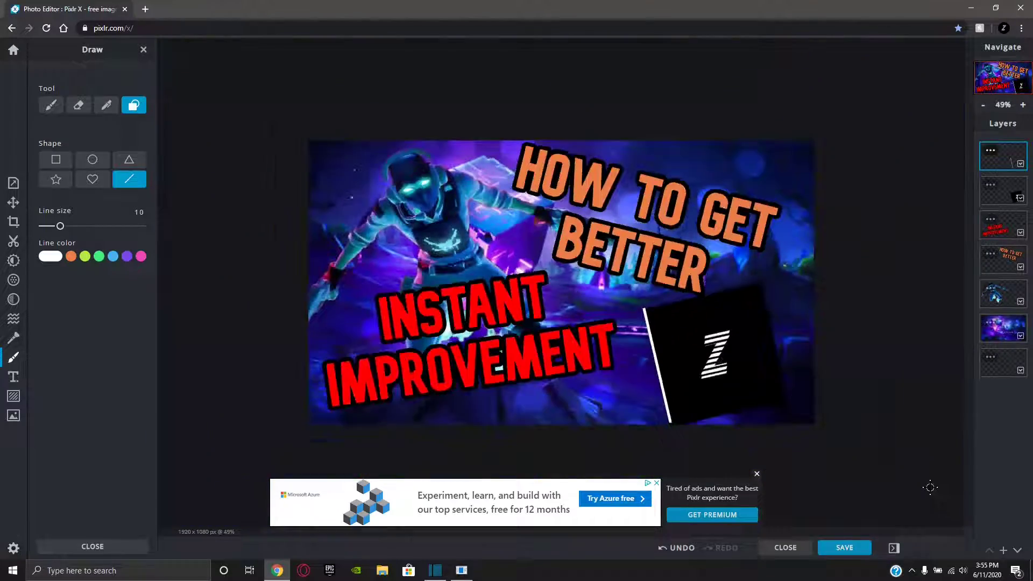
pyautogui.scroll(4, 929, 486)
pyautogui.scroll(2, 932, 489)
pyautogui.scroll(-6, 933, 500)
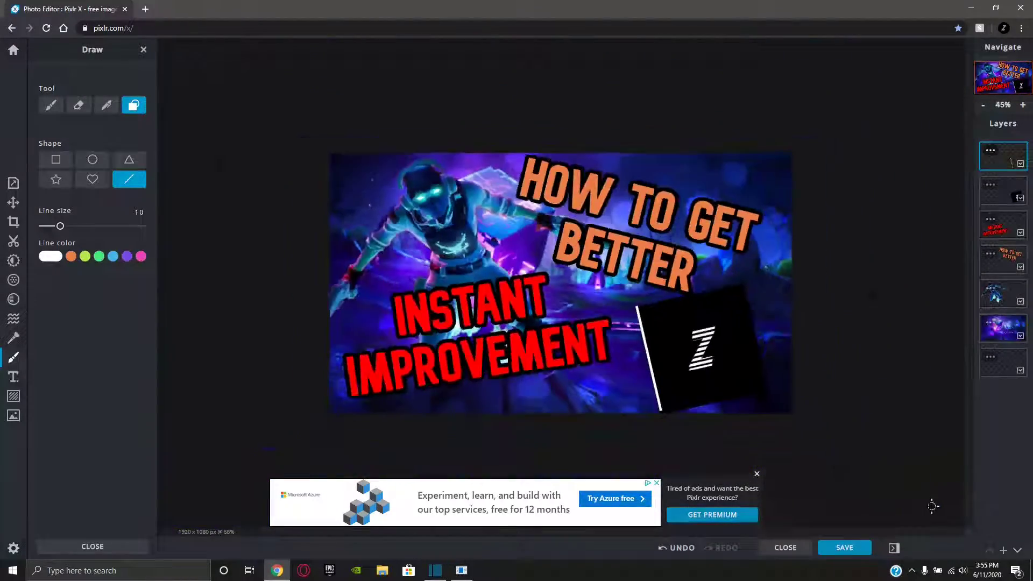
pyautogui.scroll(6, 933, 505)
pyautogui.moveTo(480, 211)
pyautogui.mouseDown()
pyautogui.moveTo(750, 139)
pyautogui.moveTo(811, 134)
pyautogui.moveTo(891, 456)
pyautogui.moveTo(909, 470)
pyautogui.moveTo(895, 470)
pyautogui.mouseUp()
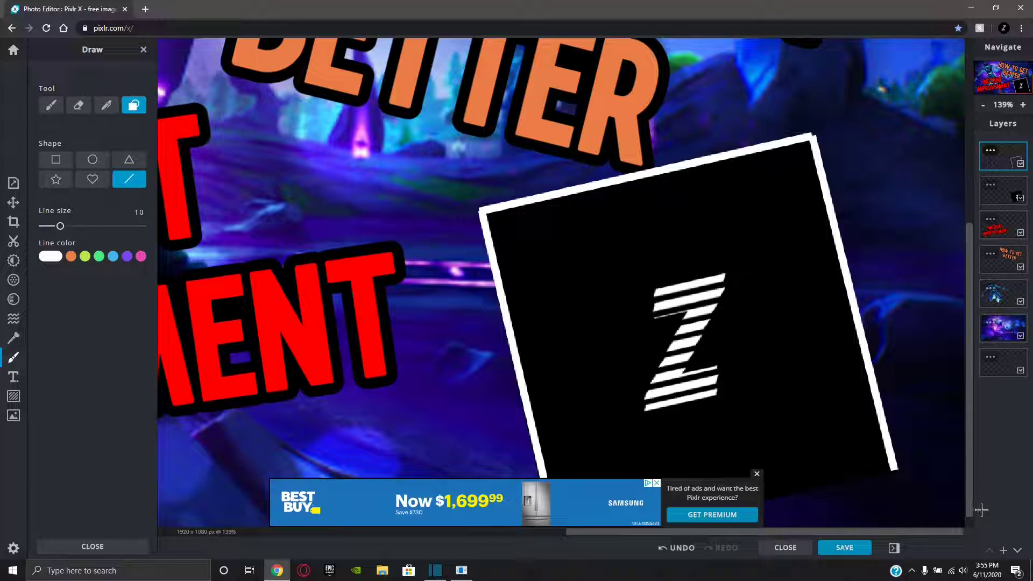
# Dismiss the ad banner and draw a white line along the Z logo's bottom edge to complete its frame.
pyautogui.scroll(-1, 968, 505)
pyautogui.click(755, 474)
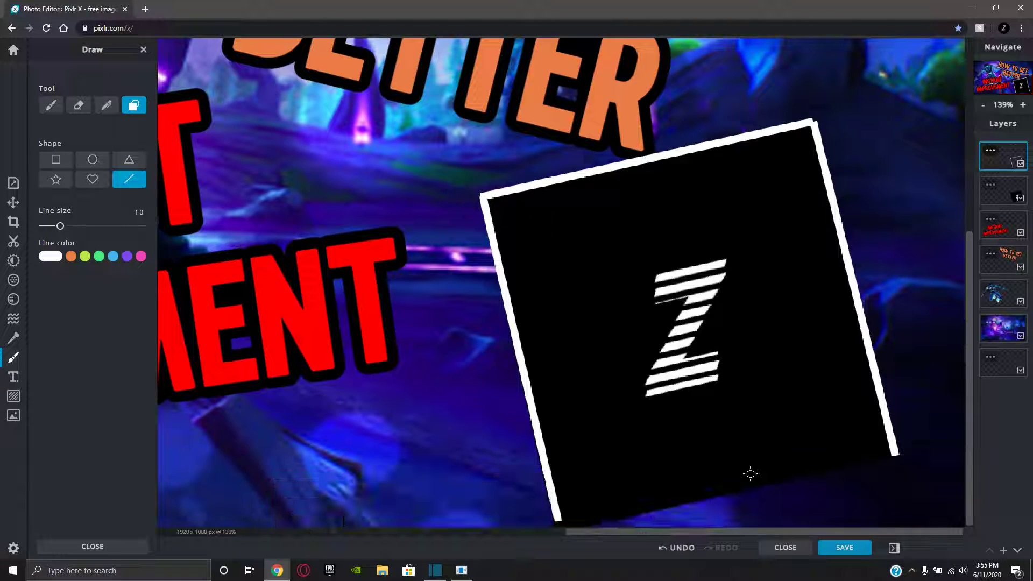
pyautogui.scroll(-3, 896, 458)
pyautogui.scroll(2, 895, 459)
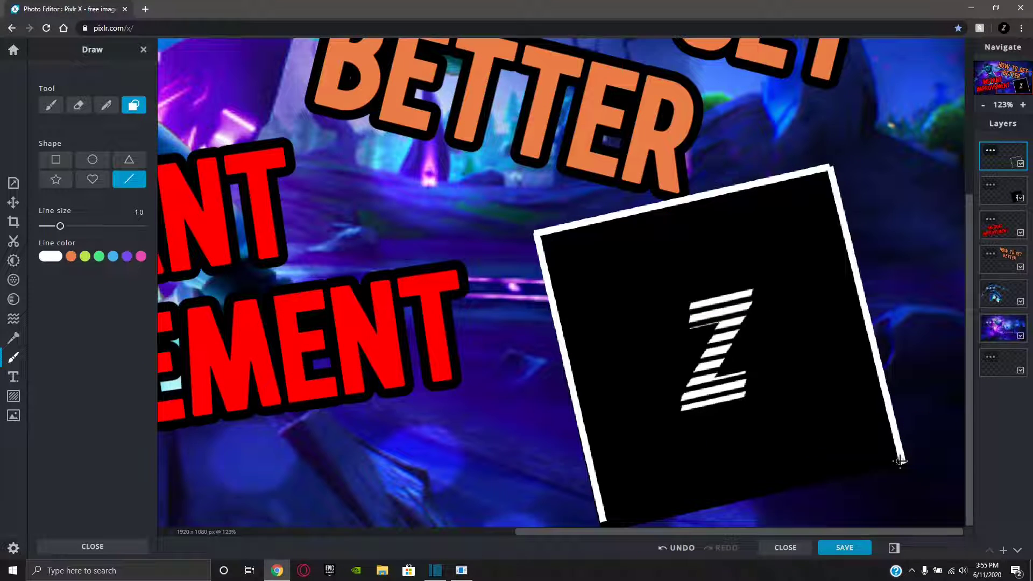
pyautogui.moveTo(900, 461)
pyautogui.mouseDown()
pyautogui.moveTo(678, 548)
pyautogui.moveTo(602, 526)
pyautogui.mouseUp()
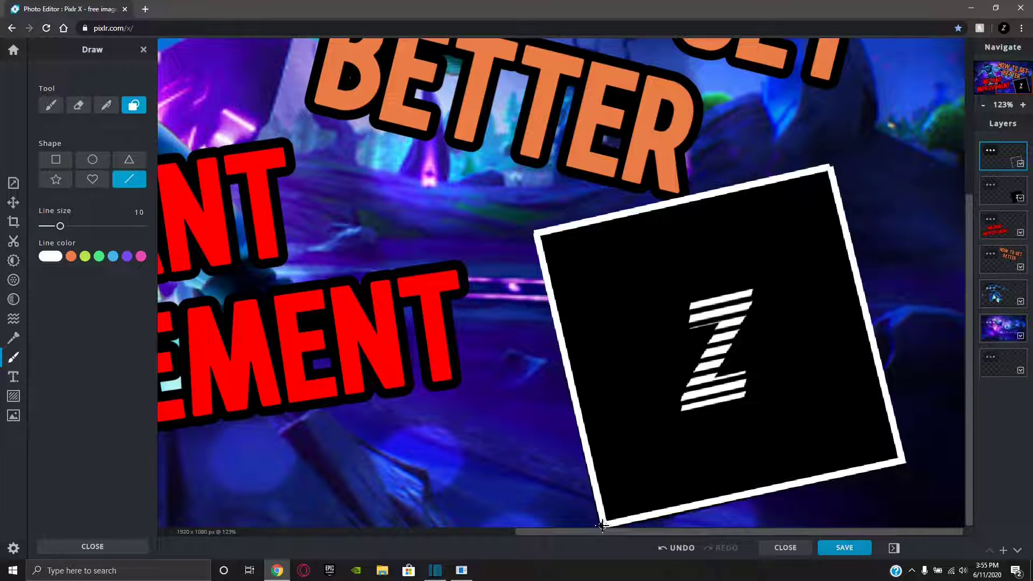
# Download the thumbnail as the 1920 x 1080 JPG "fortnite thumbnail t&t" at 100% quality and close its preview.
pyautogui.scroll(-3, 694, 409)
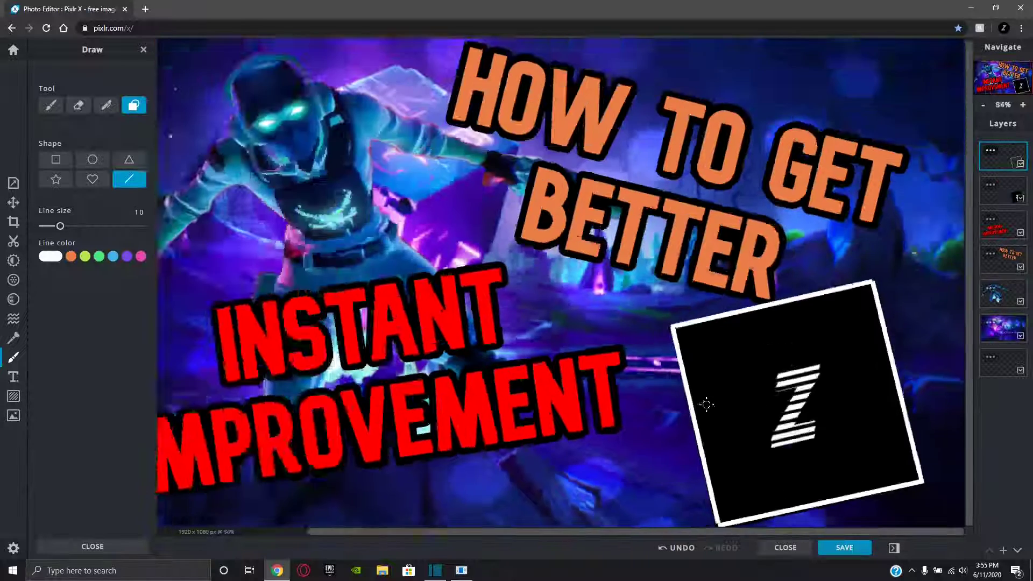
pyautogui.scroll(-2, 706, 404)
pyautogui.scroll(-3, 753, 447)
pyautogui.scroll(2, 779, 433)
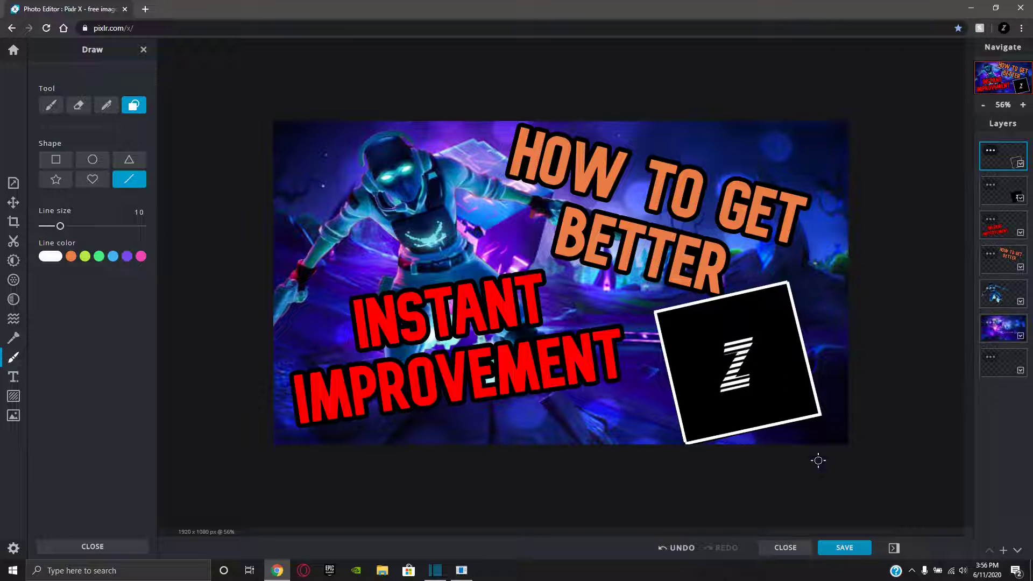
pyautogui.click(848, 551)
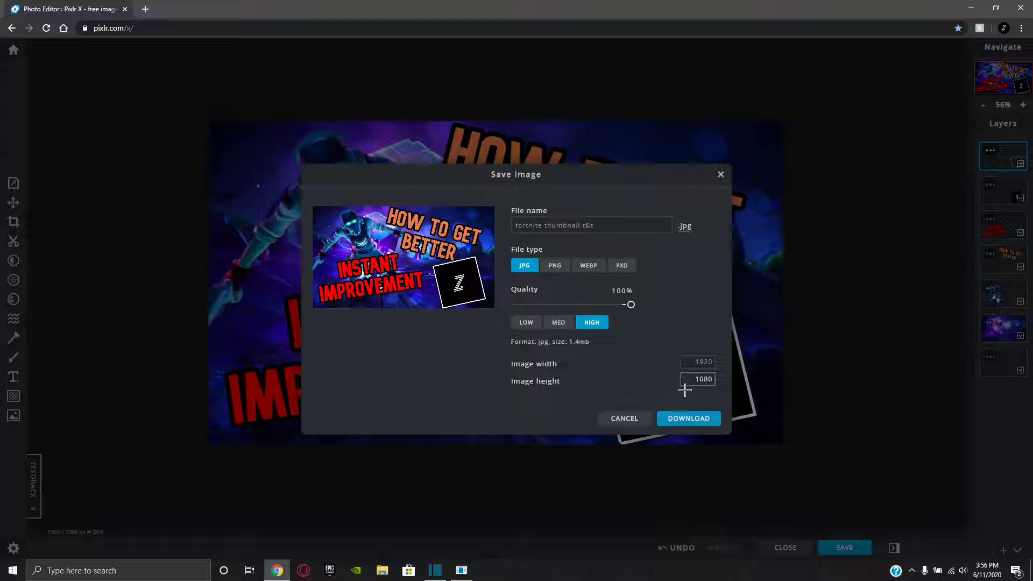
pyautogui.click(701, 421)
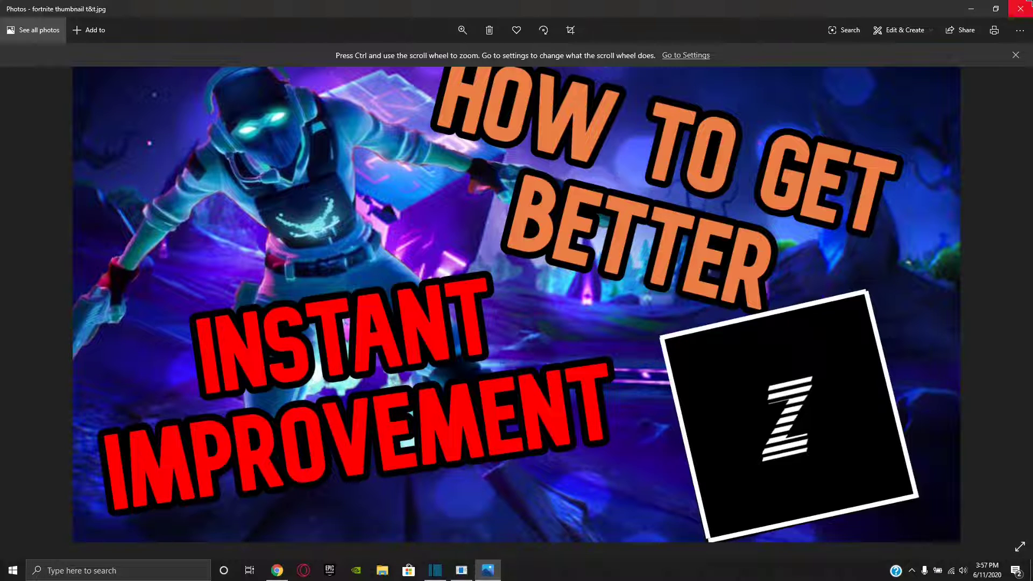
pyautogui.click(1020, 9)
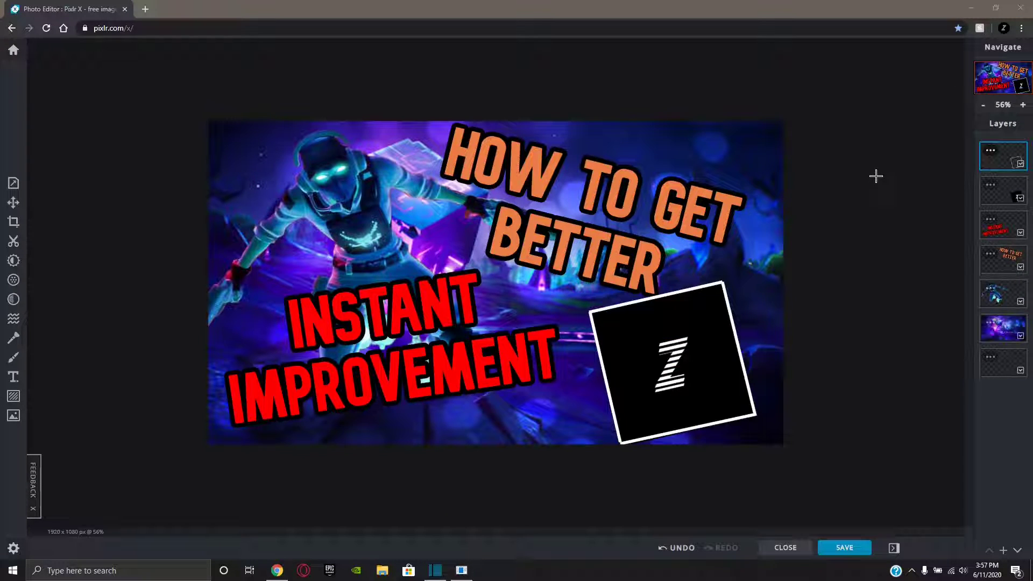